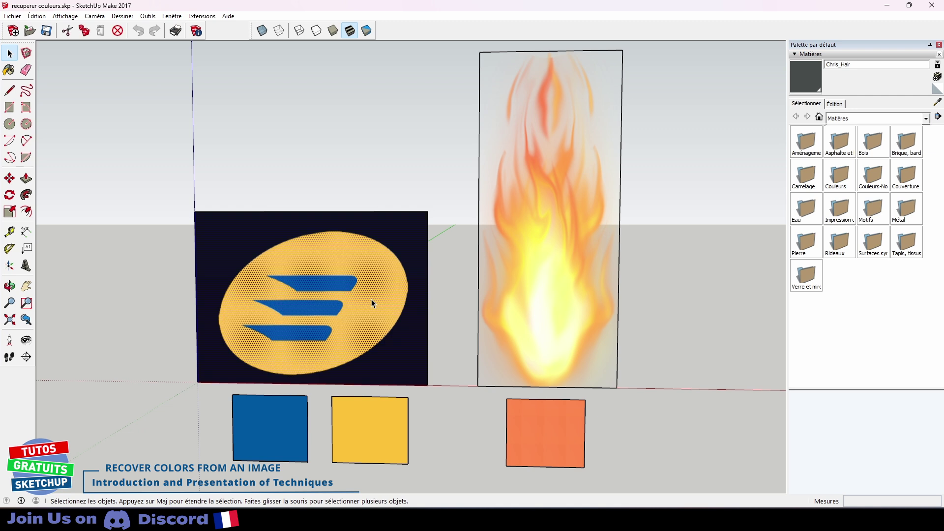
- Examine the solid colours of the logo image, the gradients of the flame image and the matching colour swatches below them
left_click(455, 289)
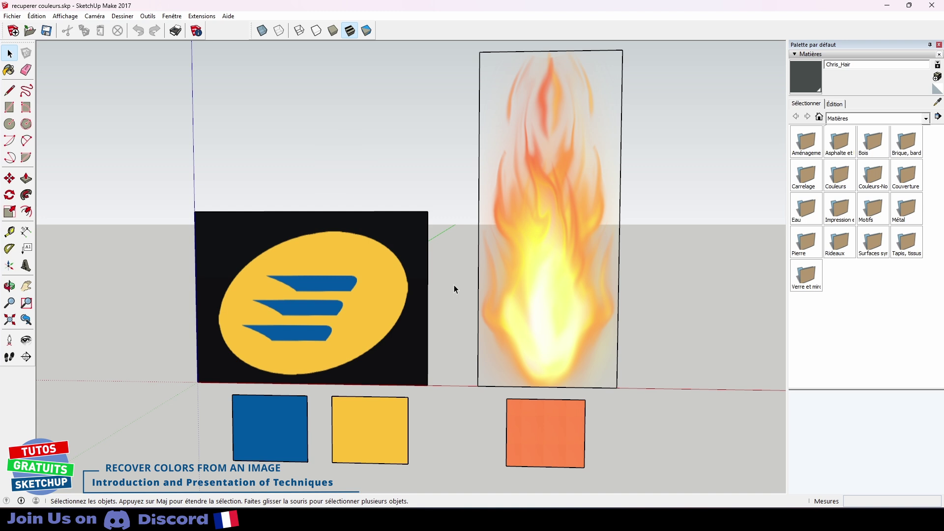
scroll(366, 309, "up", 6)
scroll(364, 297, "up", 2)
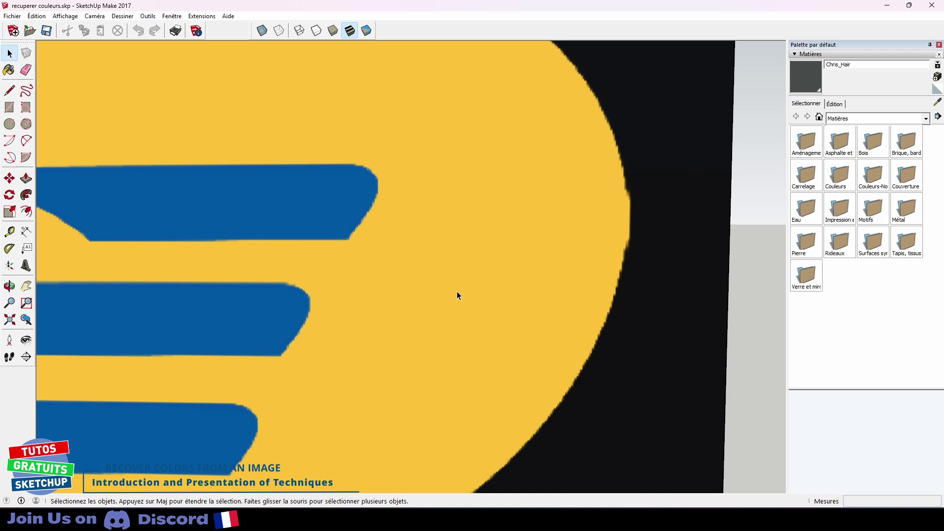
scroll(625, 197, "up", 3)
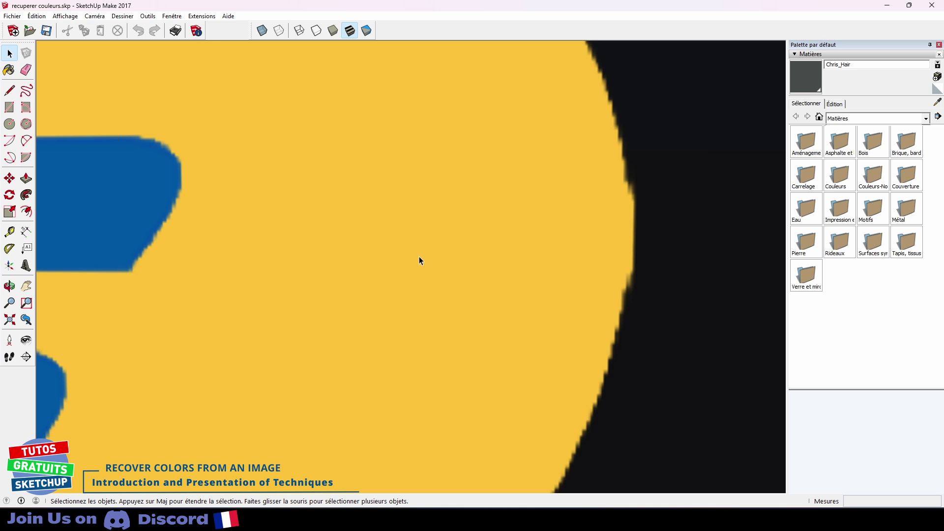
scroll(420, 260, "down", 1)
scroll(419, 257, "down", 6)
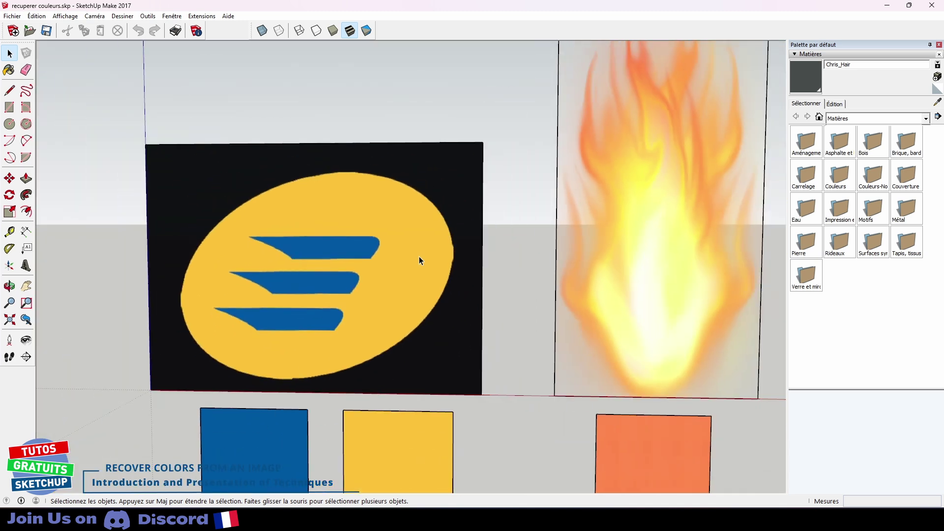
middle_click_drag(459, 259, 411, 270, "shift")
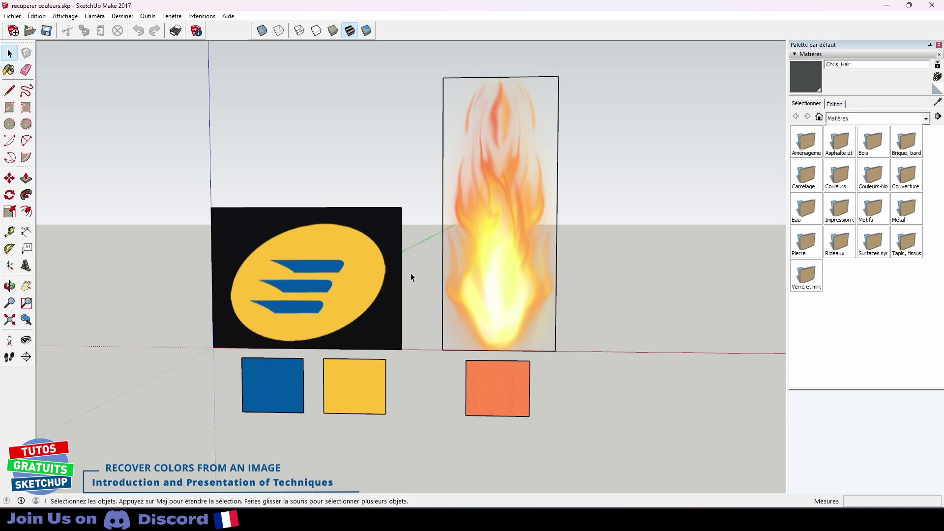
scroll(488, 274, "up", 8)
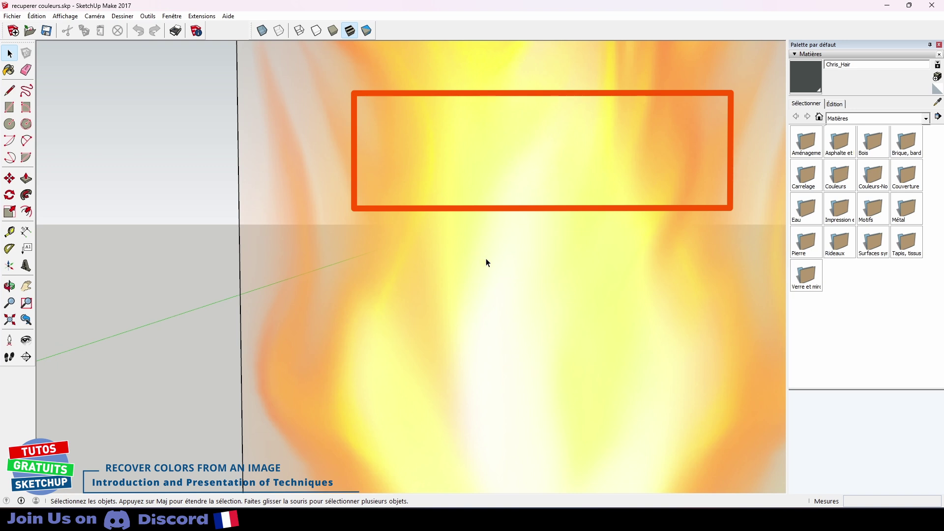
scroll(489, 266, "down", 5)
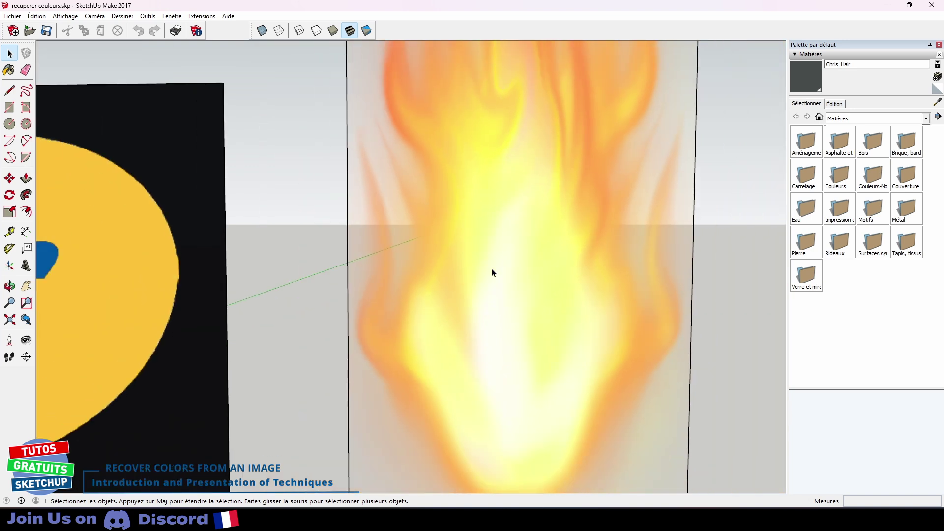
scroll(491, 272, "down", 5)
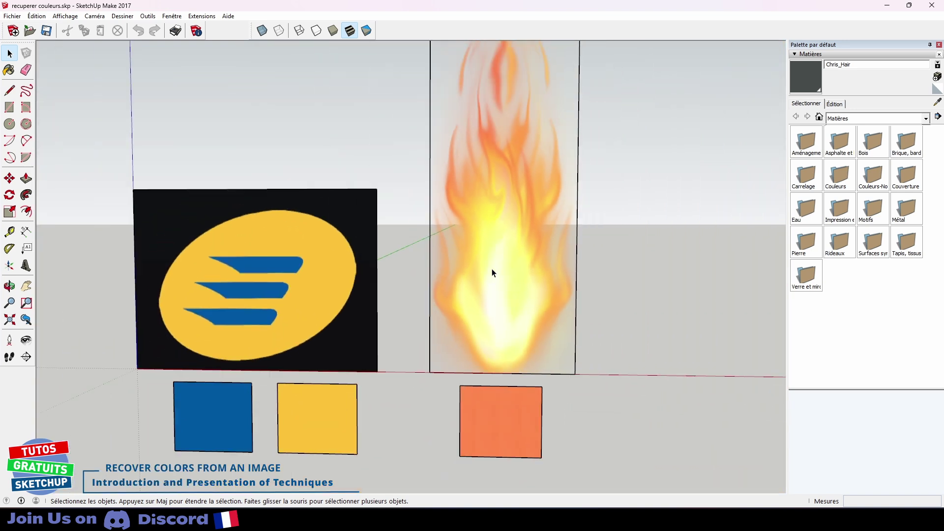
scroll(492, 273, "down", 2)
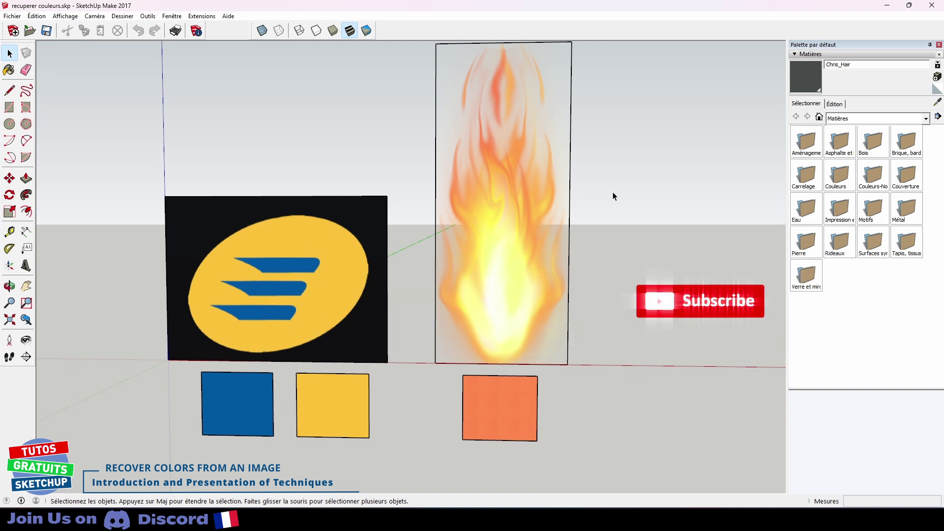
- Start a new model and delete the default human figure
left_click(13, 30)
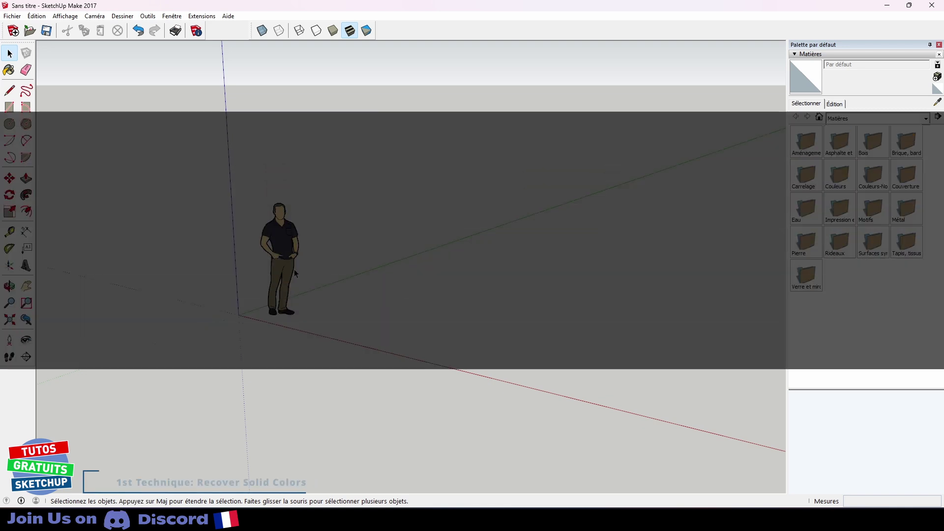
left_click(290, 252)
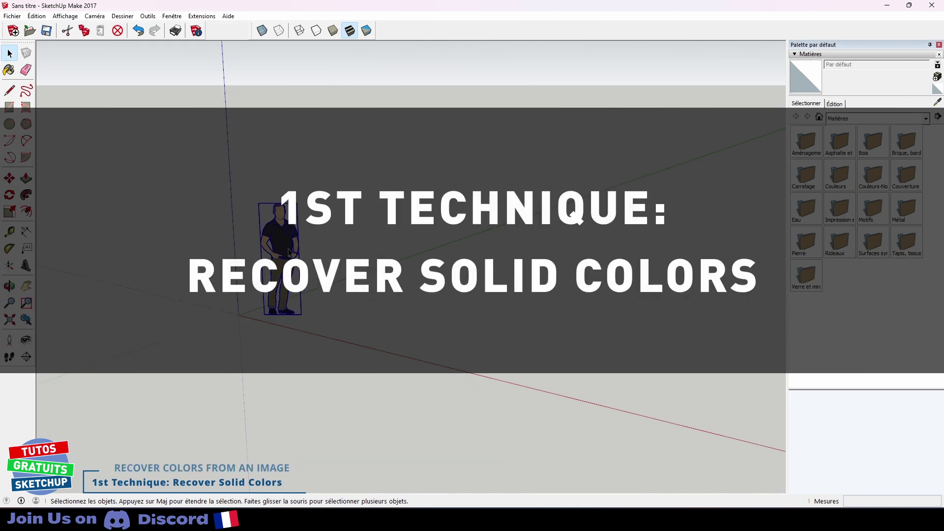
key("Delete")
- Import the PNG file Logo.png as an image, upright with its corner at the origin and about 2190 mm high
mouse_move(256, 335)
middle_mouse_down()
mouse_move(385, 314)
mouse_move(413, 280)
mouse_move(354, 266)
middle_mouse_up()
left_click(17, 18)
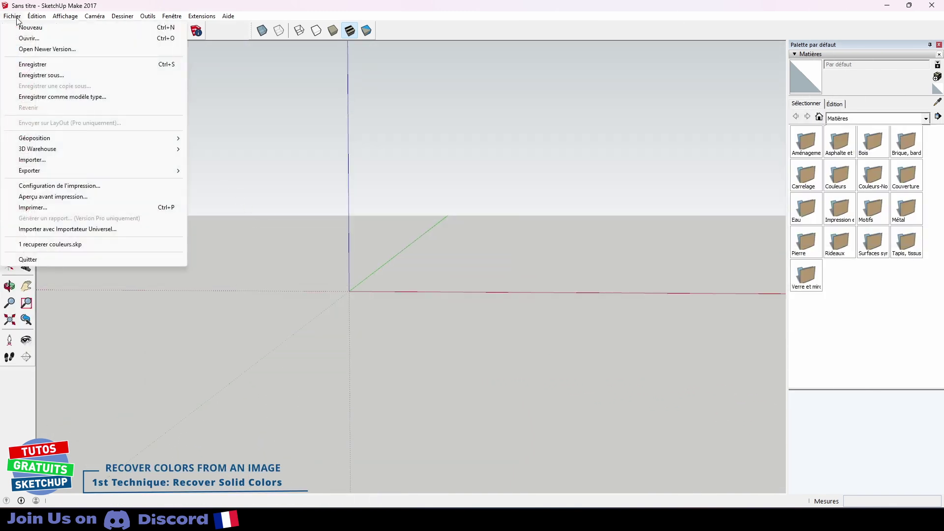
left_click(37, 160)
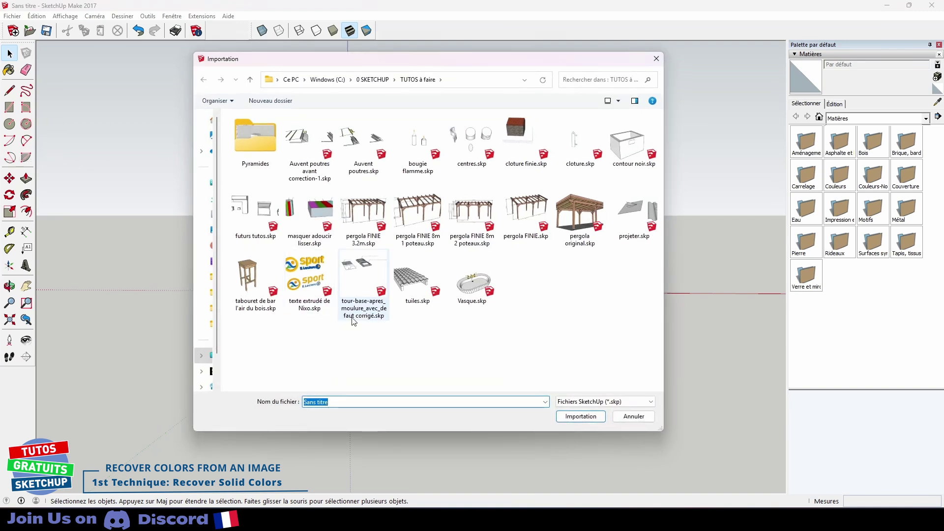
left_click(571, 401)
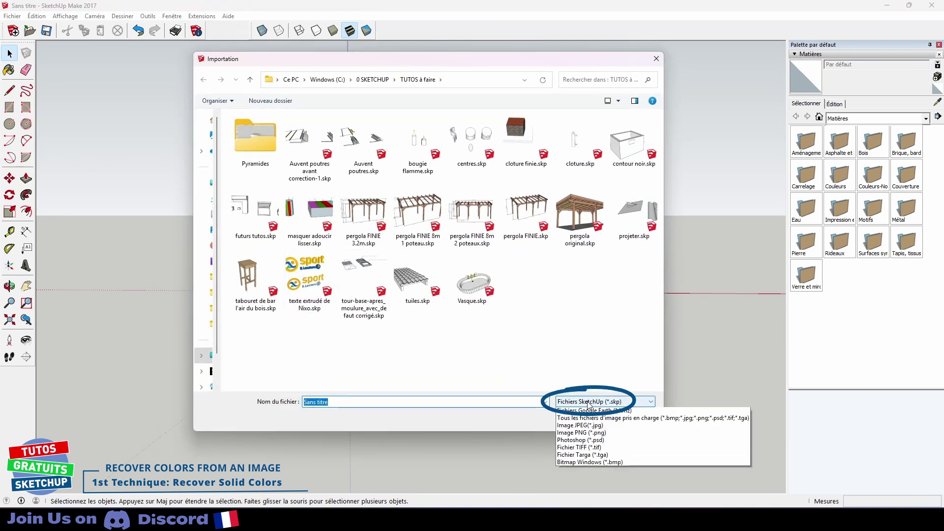
left_click(588, 462)
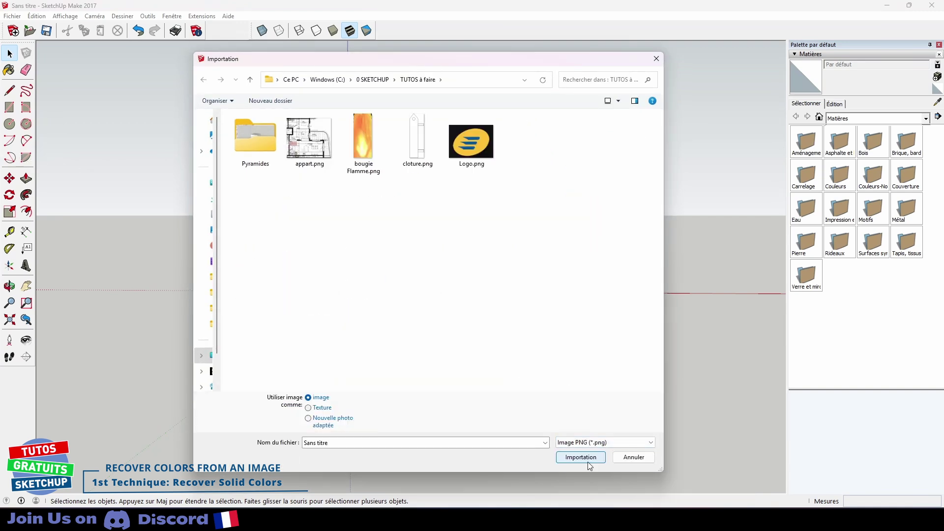
double_click(472, 147)
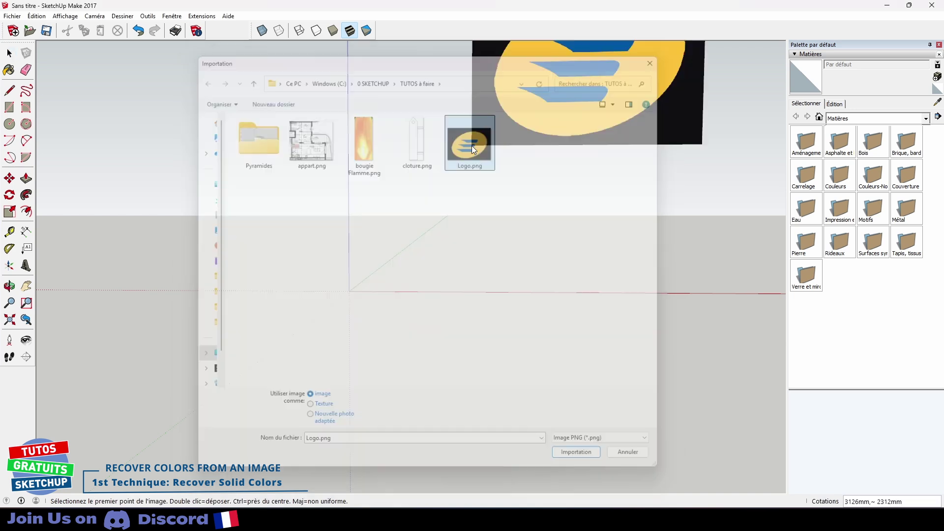
left_click(349, 283)
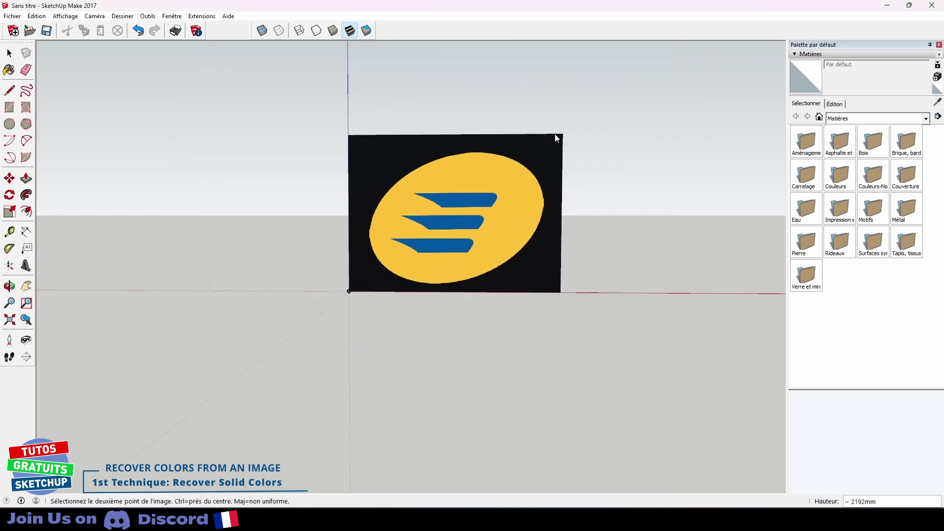
left_click(563, 134)
- Import bougie Flamme.png as an image and place it upright on the red axis, beside the logo
left_click(13, 16)
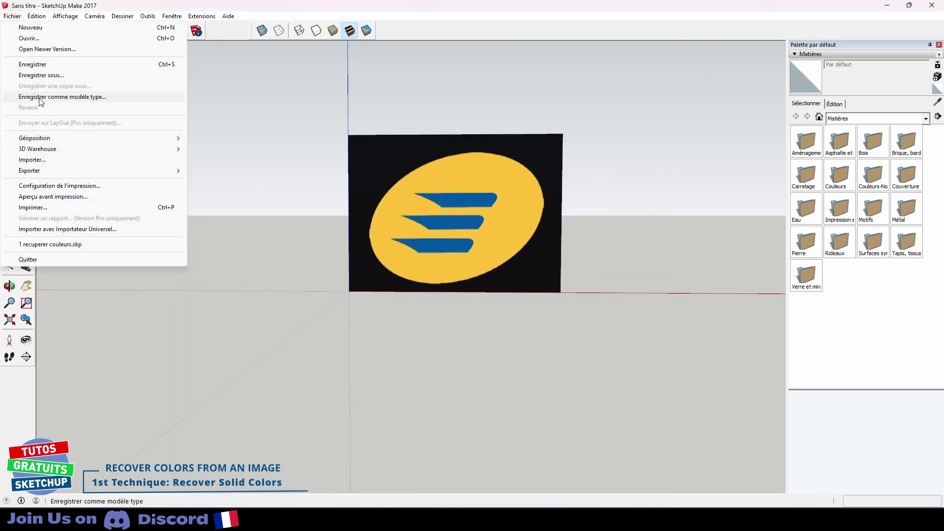
left_click(46, 150)
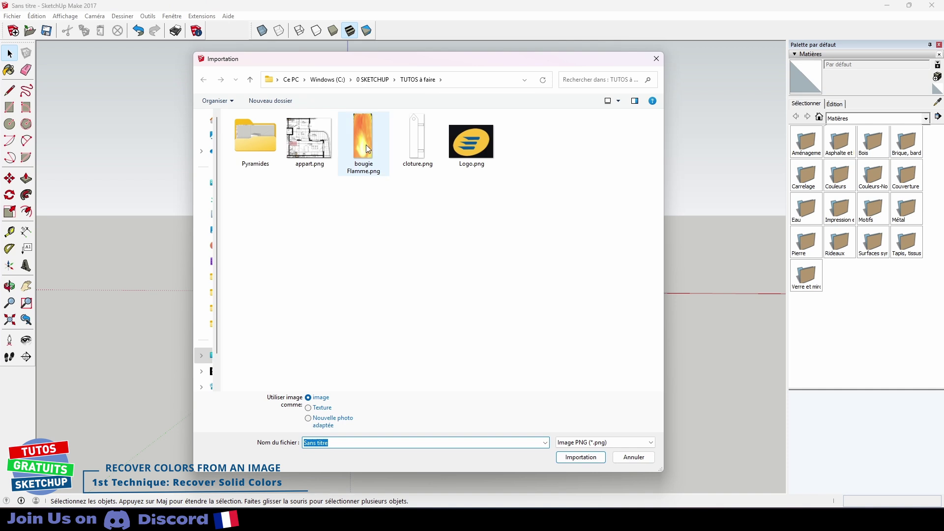
double_click(366, 145)
left_click(591, 293)
left_click(721, 107)
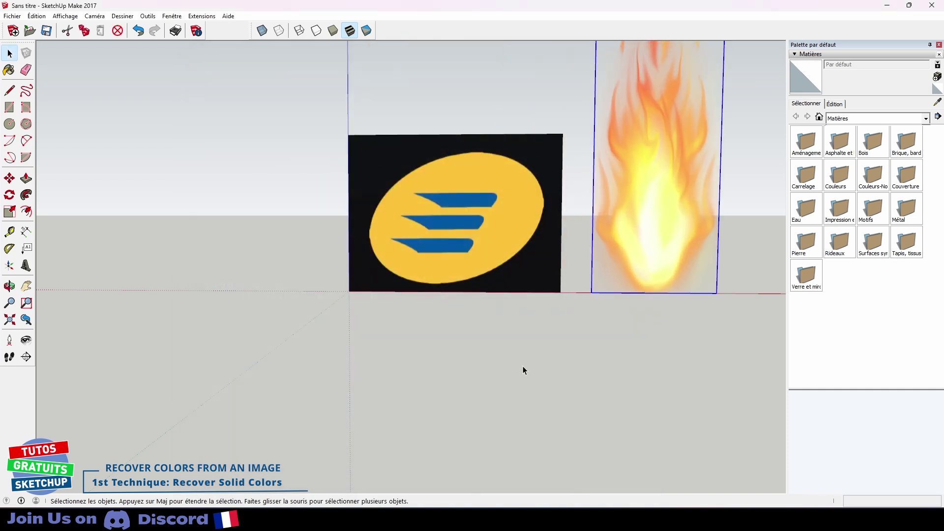
- Show the materials in the model and purge the unused ones
middle_click_drag(523, 365, 411, 417, "shift")
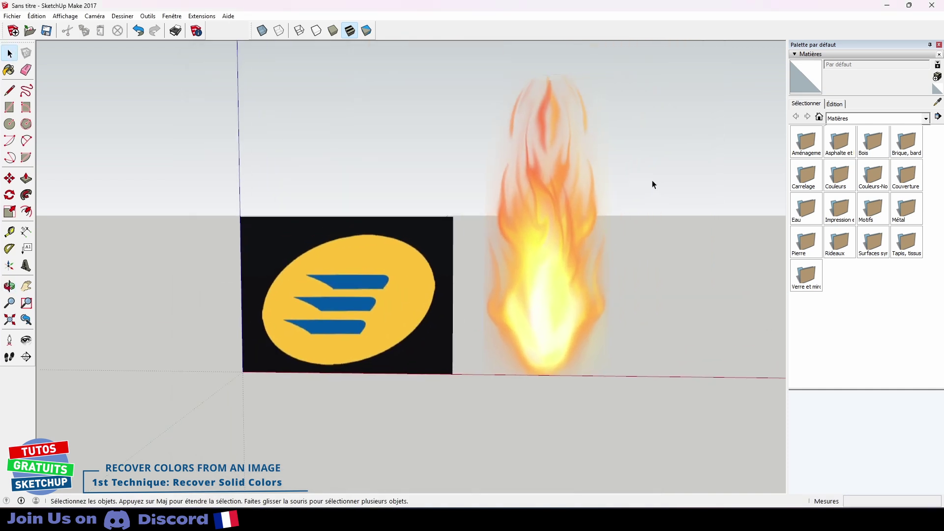
left_click(820, 117)
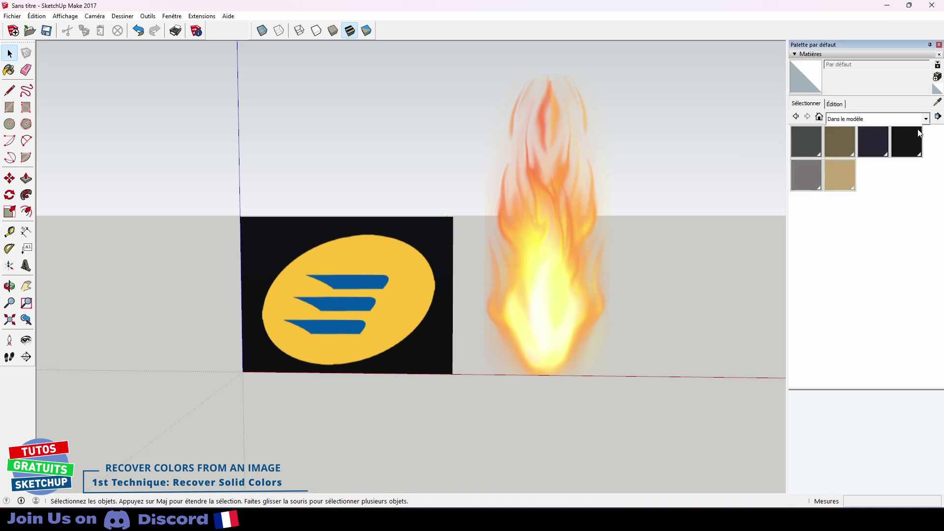
left_click(937, 118)
left_click(862, 176)
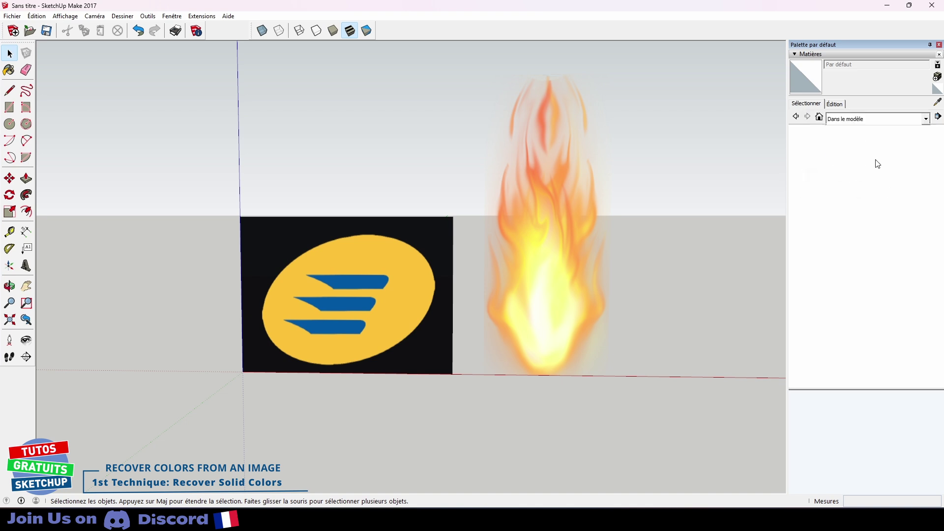
- Explode the logo image and the flame image so both become textured faces with their own materials
left_click(416, 267)
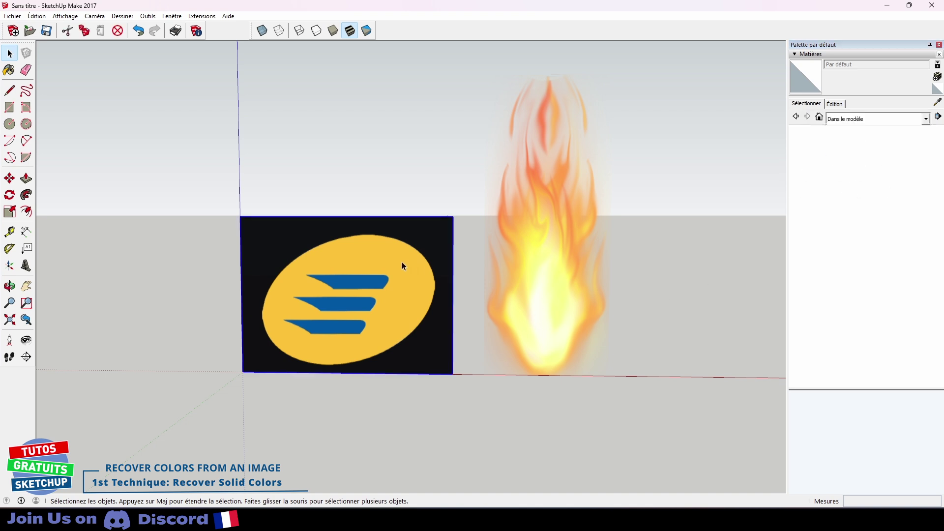
right_click(402, 263)
left_click(424, 304)
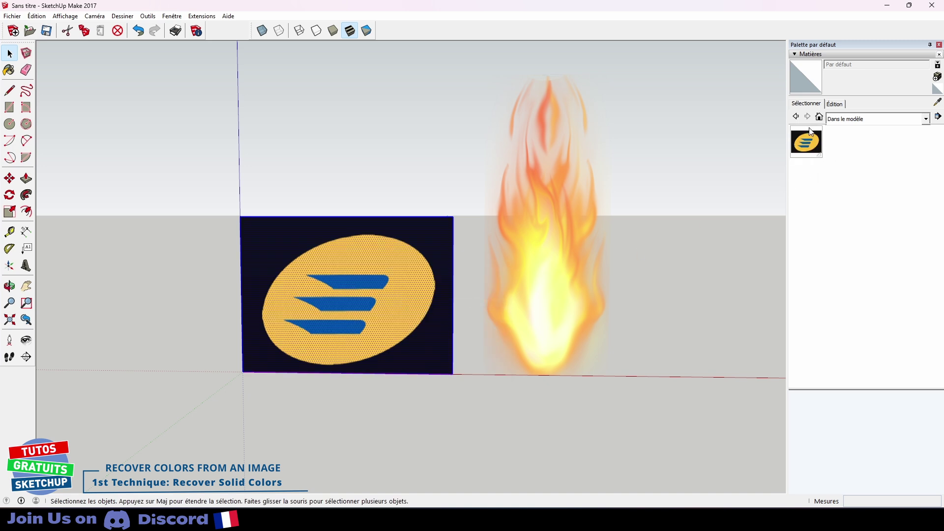
left_click(543, 223)
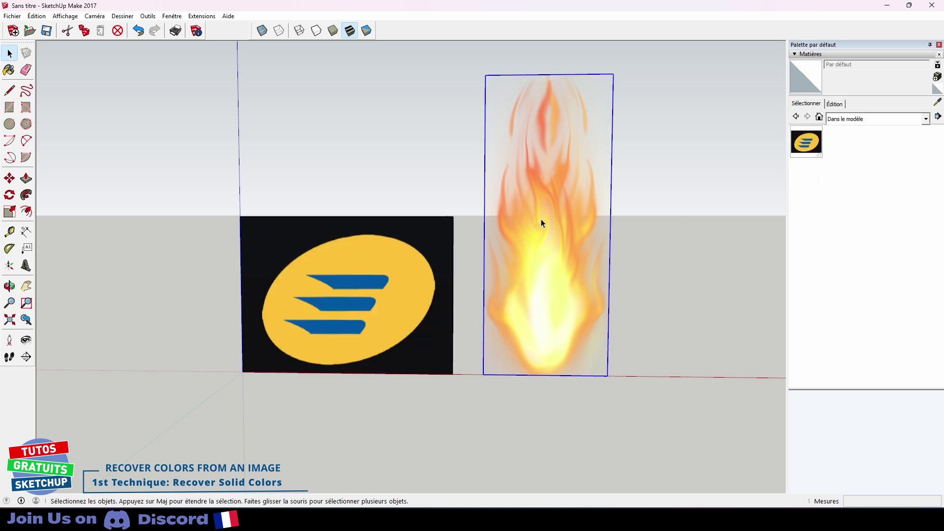
right_click(541, 219)
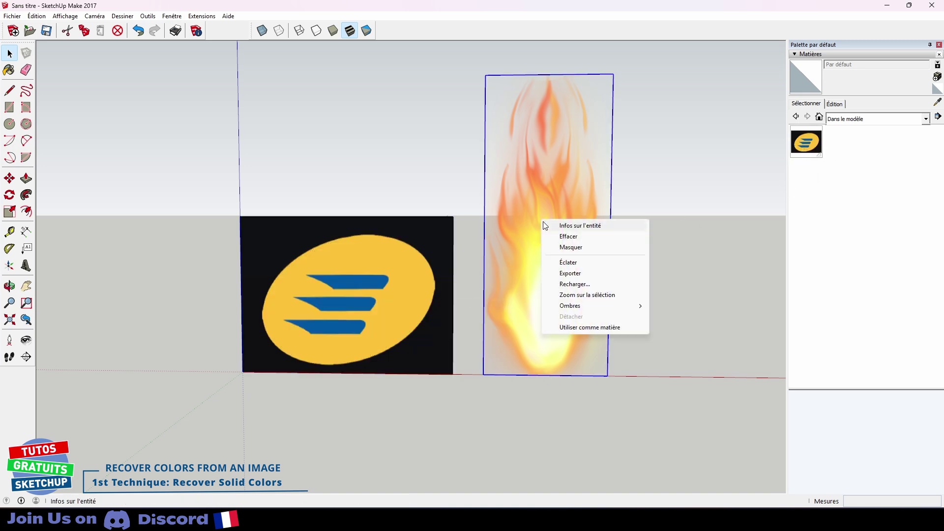
left_click(567, 264)
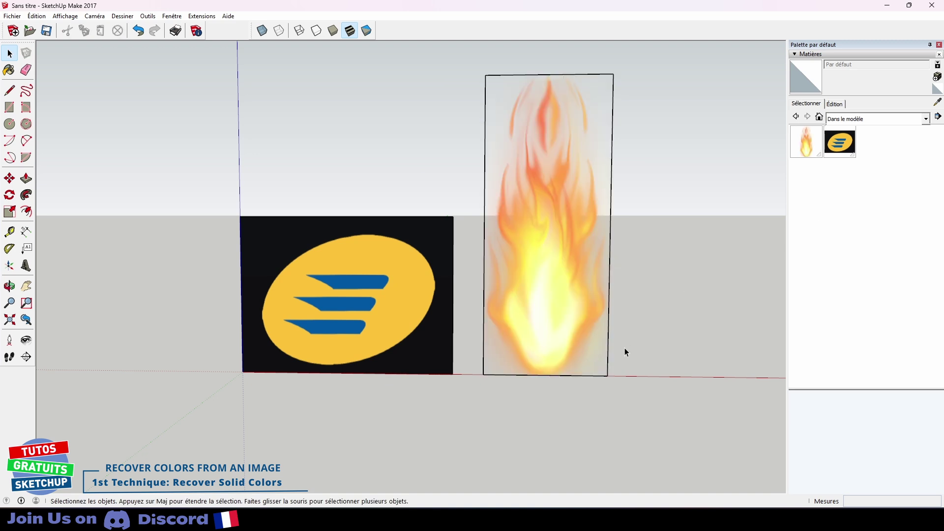
- Draw three blank rectangular faces in a row below the logo and flame images
middle_click_drag(626, 352, 657, 307, "shift")
key("r")
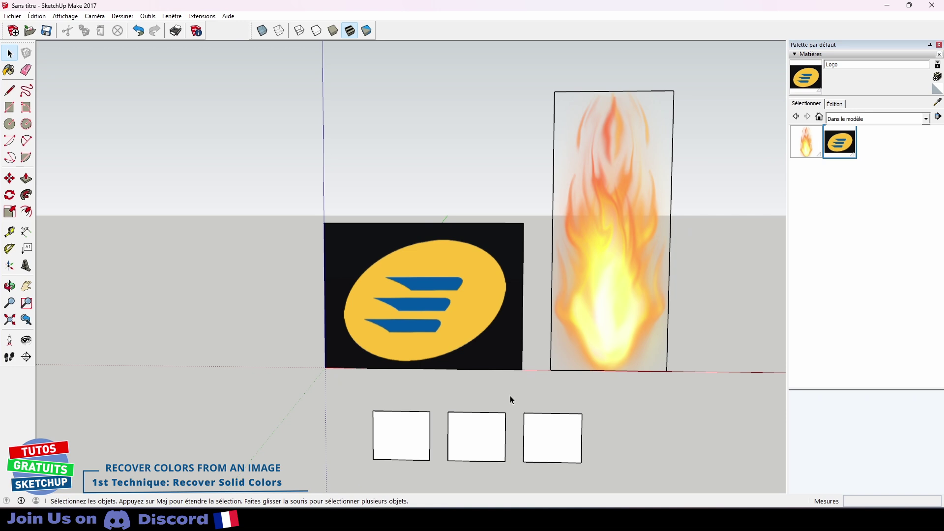
- Draw two small squares on the logo, one about 84 mm wide in the yellow oval and one on the upper blue stripe
scroll(441, 305, "up", 4)
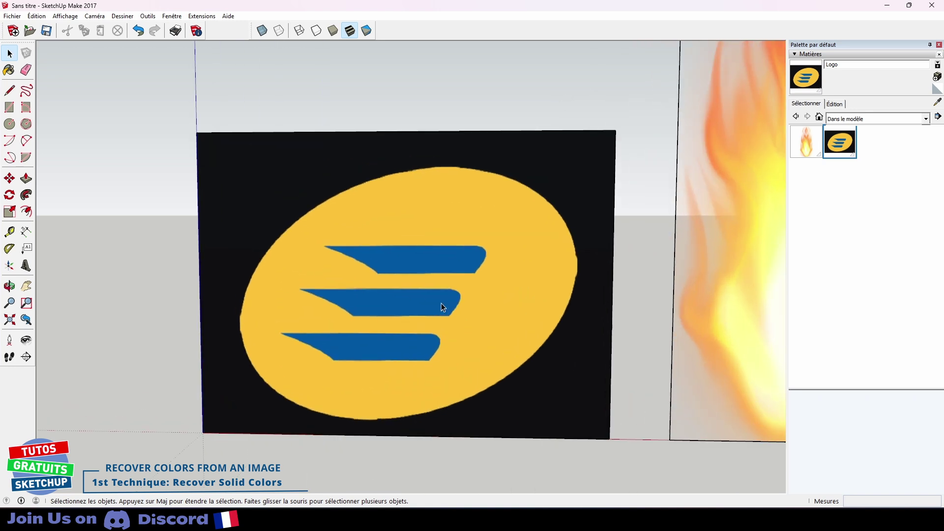
key("r")
left_click(432, 204)
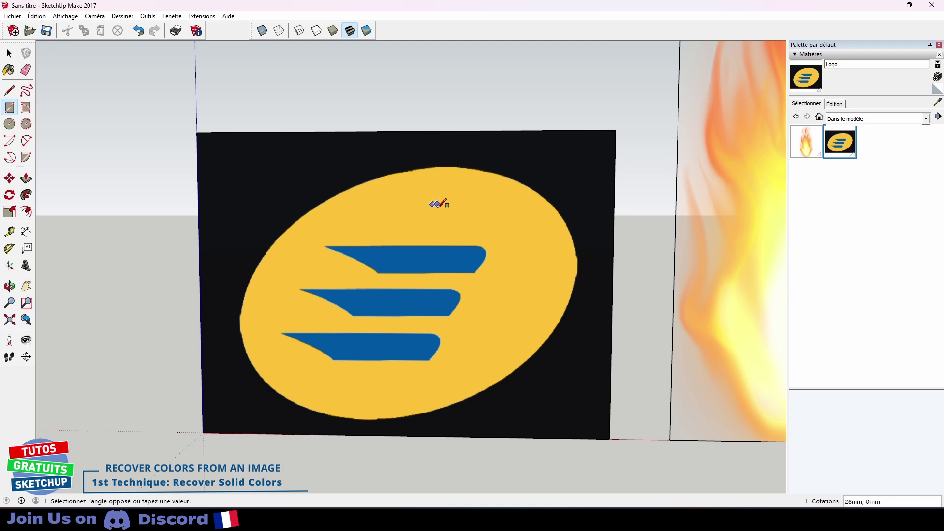
left_click(444, 216)
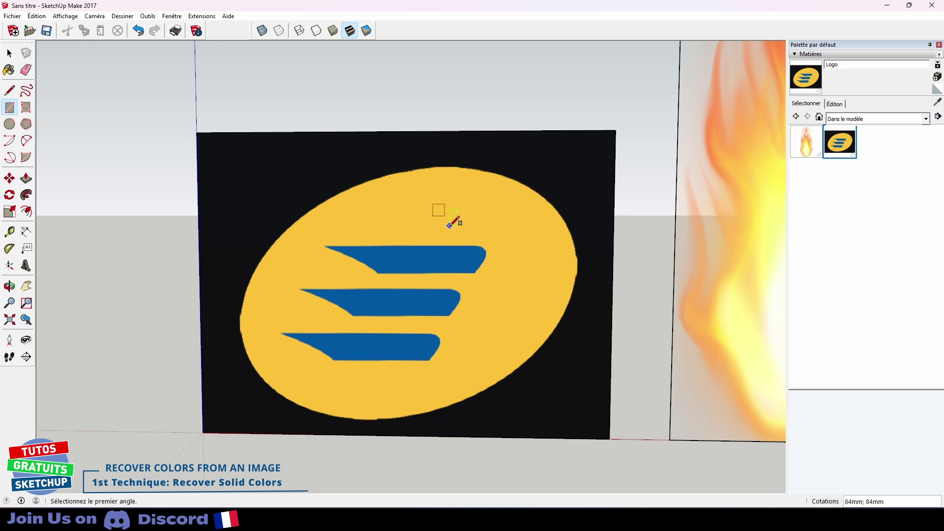
left_click(434, 255)
left_click(445, 268)
key("space")
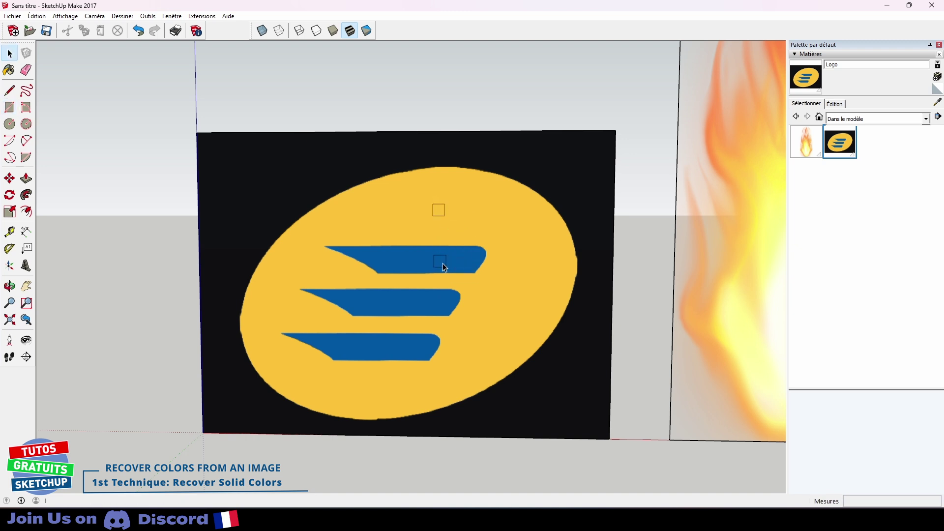
- Make the texture of the small square in the yellow area unique
right_click(438, 211)
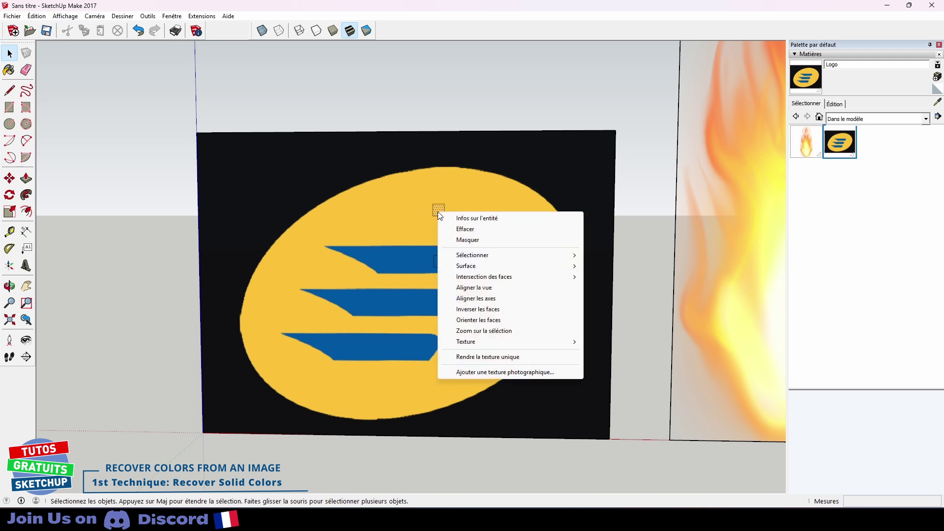
left_click(468, 357)
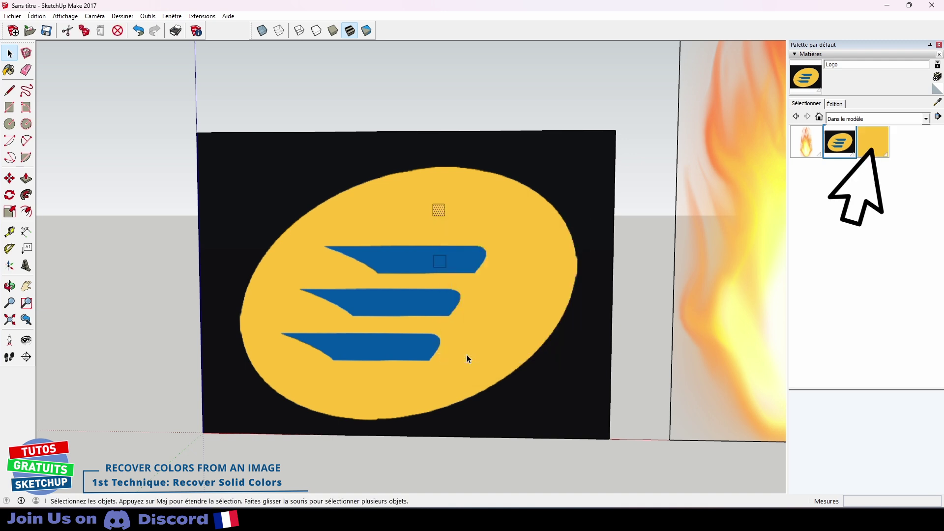
- Make the texture of the small square on the logo's upper blue stripe unique
right_click(441, 261)
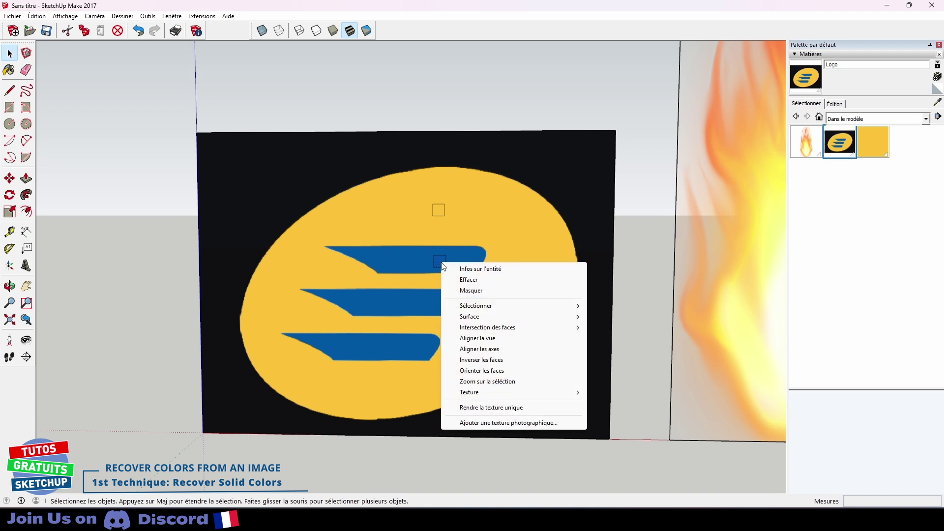
left_click(477, 407)
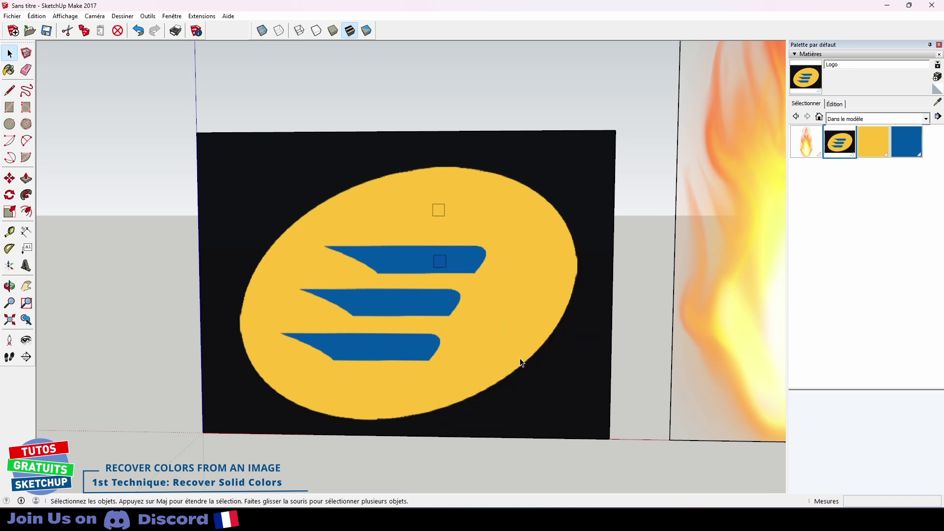
- Paint the first blank rectangle below the images with yellow Logo#1 and the second with blue Logo#2
scroll(529, 362, "down", 5)
scroll(544, 391, "down", 1)
middle_click_drag(543, 391, 495, 332, "shift")
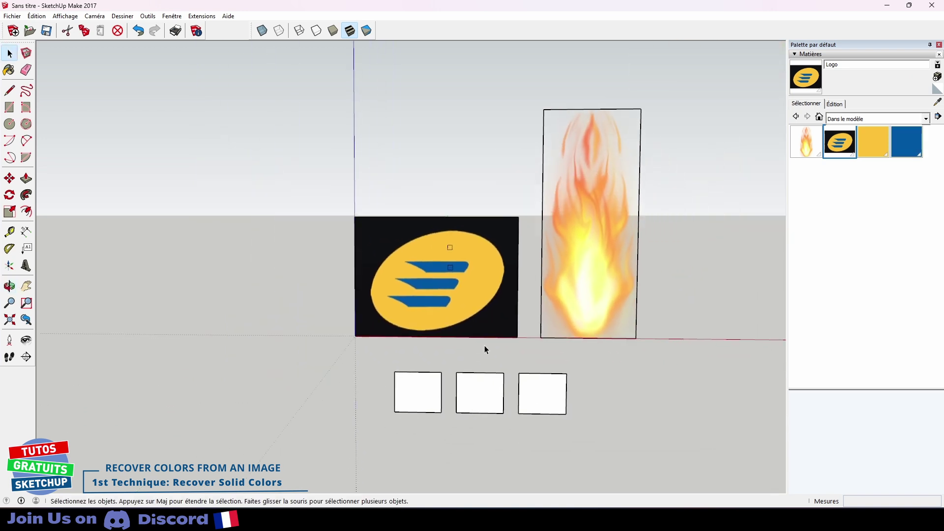
left_click(482, 353)
left_click(872, 146)
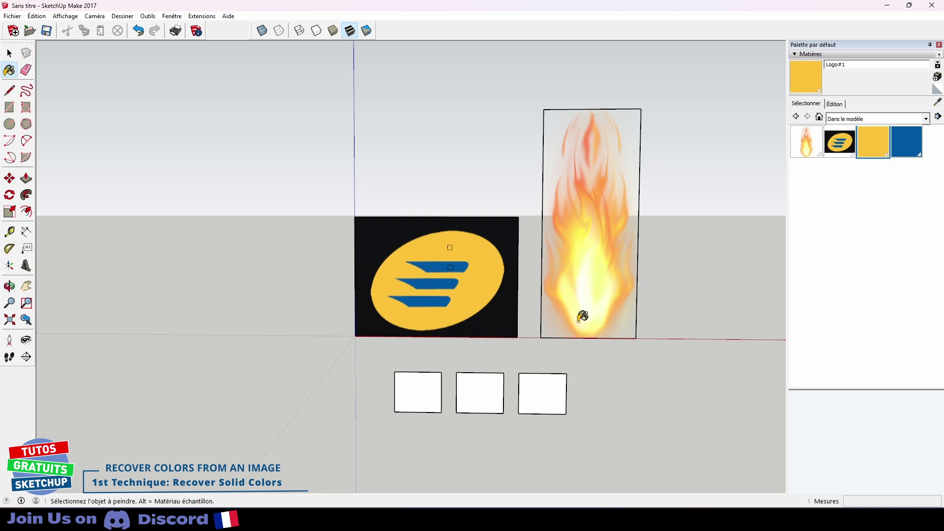
left_click(424, 381)
left_click(907, 143)
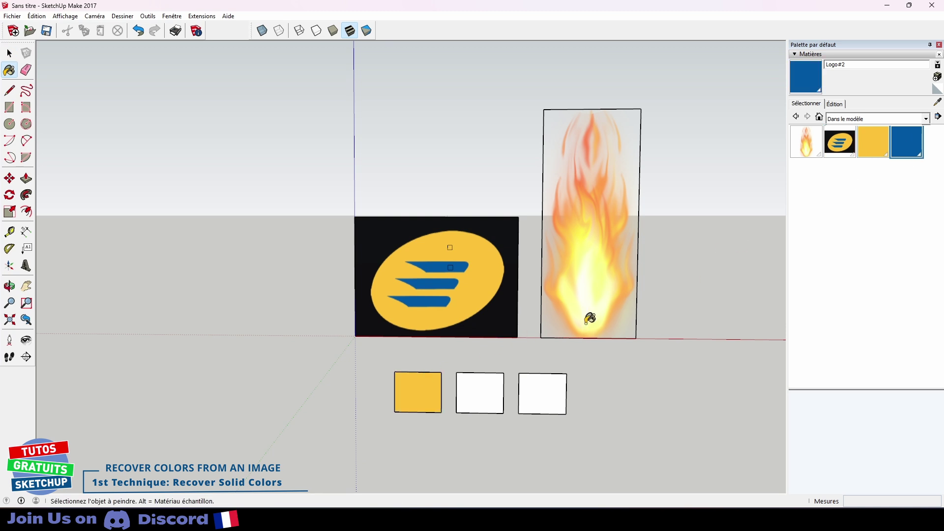
left_click(493, 384)
- Draw a vertical line across the full height of the logo face and a horizontal line from its midpoint to the face's left edge
scroll(470, 350, "up", 3)
key("l")
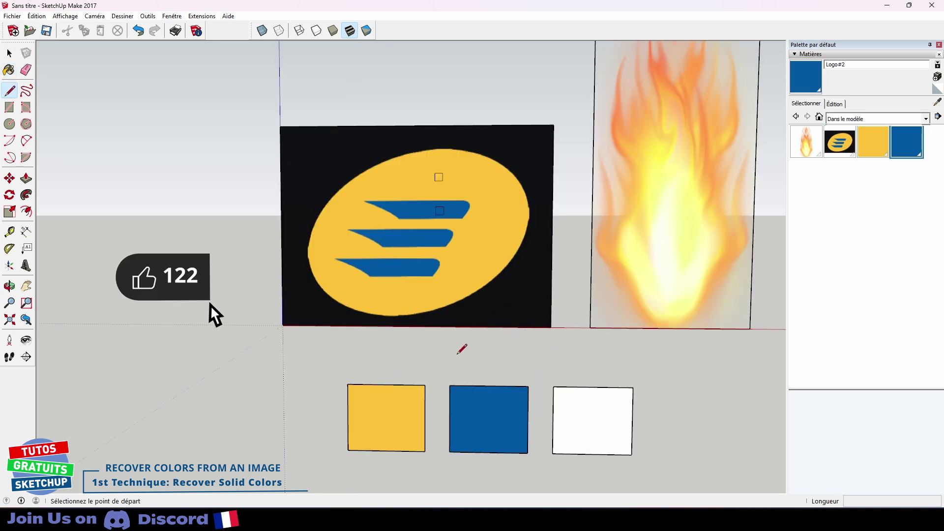
left_click(407, 326)
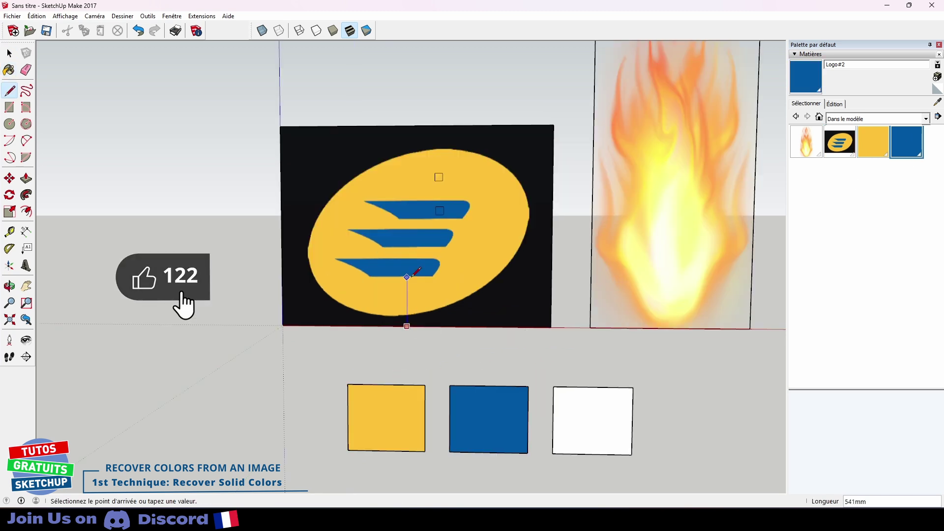
left_click(407, 126)
left_click(406, 227)
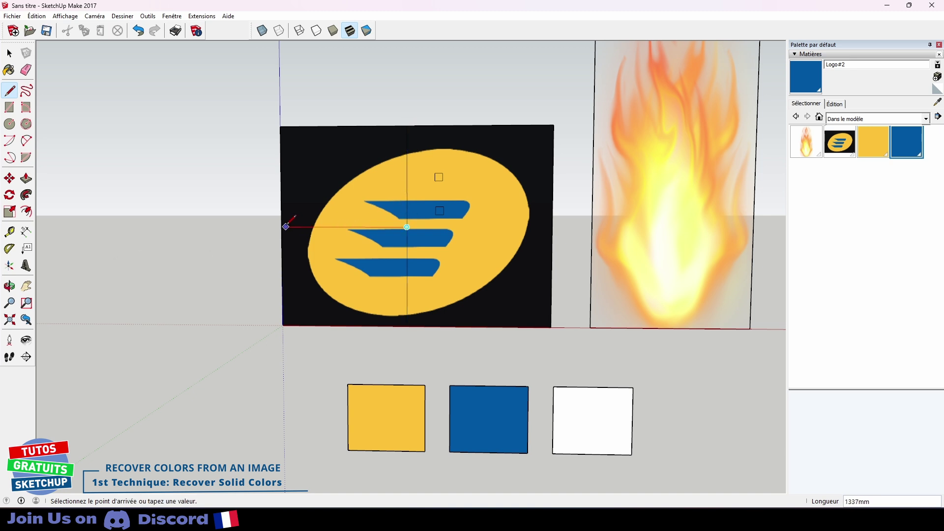
left_click(281, 226)
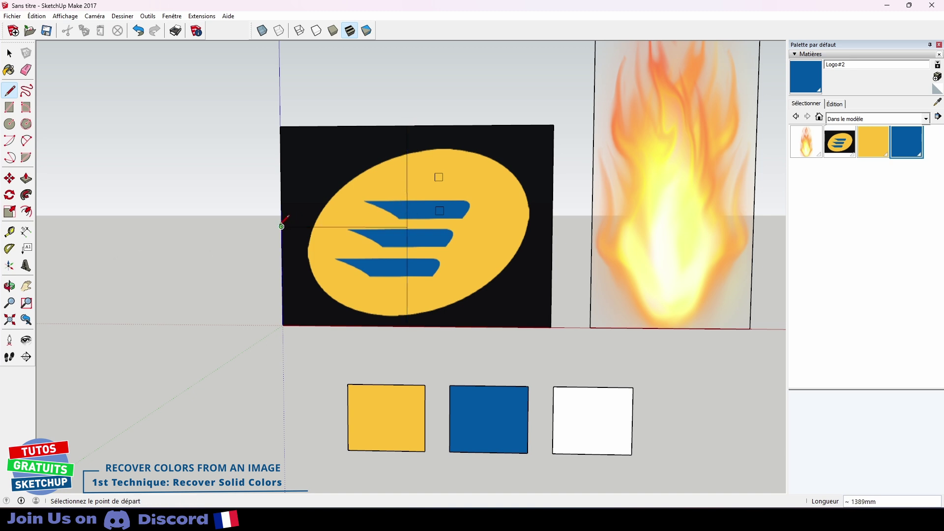
- Paint the logo's upper-left section with yellow Logo#1 and its lower-left section with blue Logo#2
left_click(872, 142)
left_click(372, 182)
left_click(906, 143)
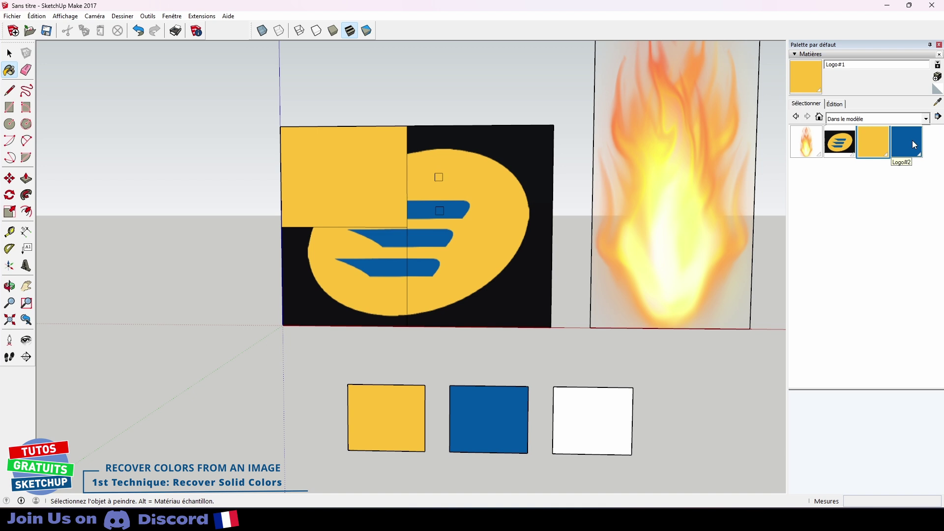
left_click(357, 274)
- Hide the vertical dividing line between the painted sections and the rest of the logo with the Eraser, and undo the last extra change
key("e")
left_click(407, 169)
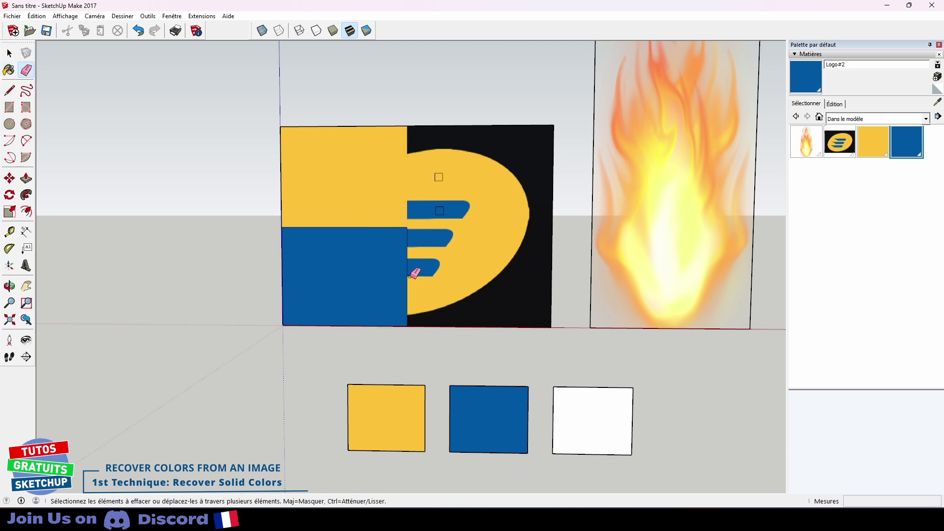
scroll(404, 241, "up", 6)
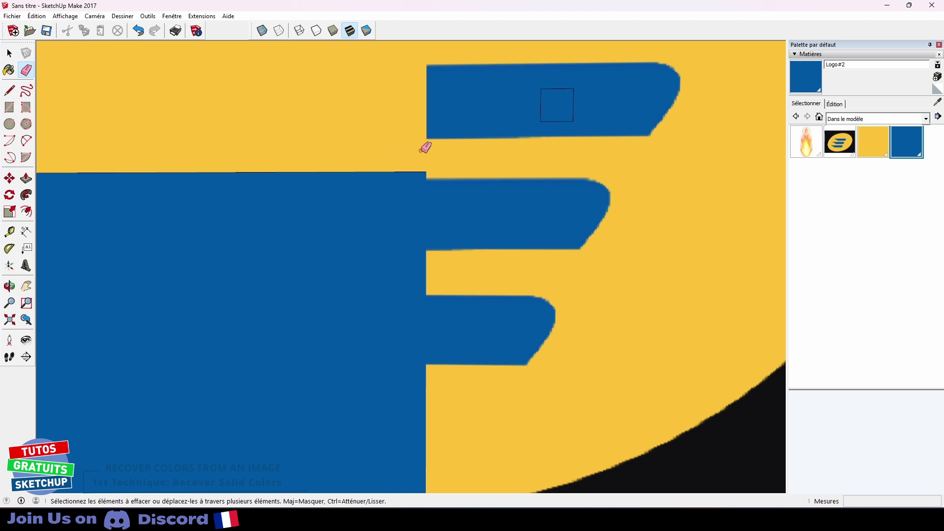
middle_click_drag(425, 153, 429, 248, "shift")
scroll(429, 248, "down", 8)
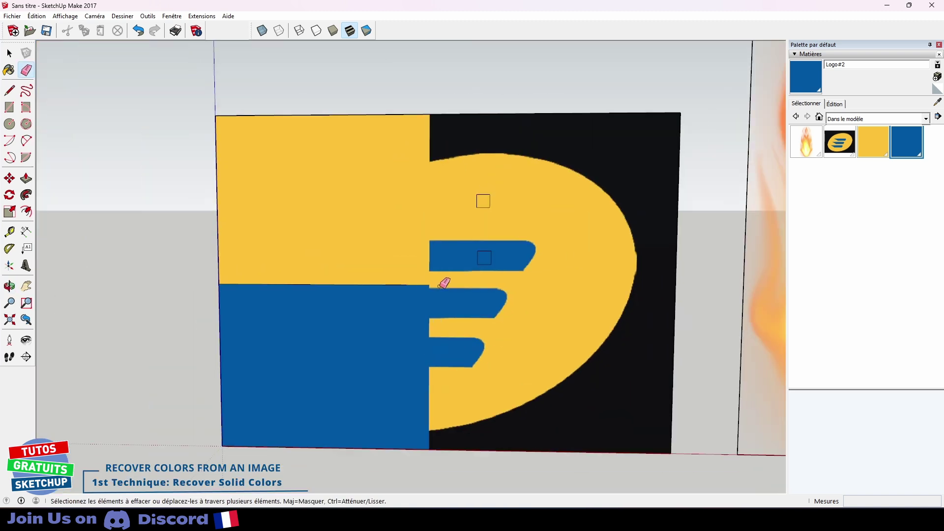
key("ctrl+z")
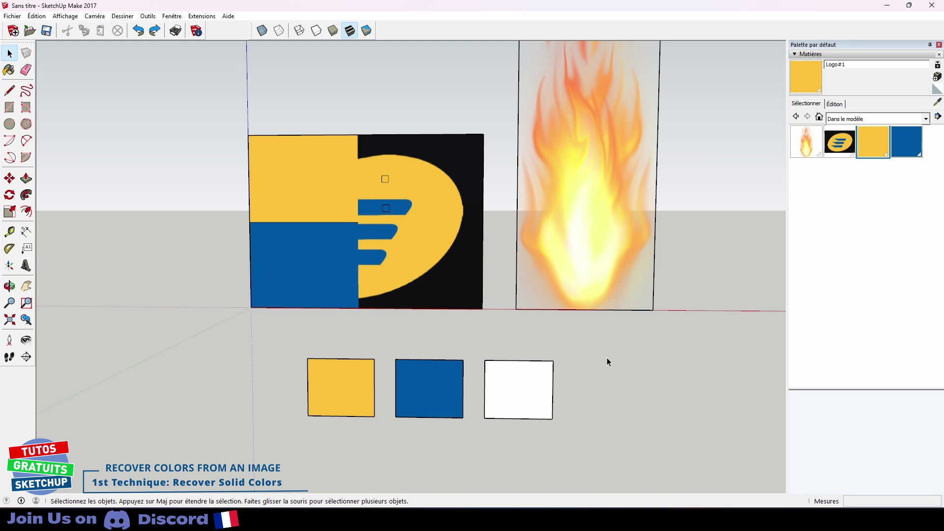
- Draw a circle of about 268 mm radius over the logo's lower-right oval edge and paint it with yellow Logo#1
key("c")
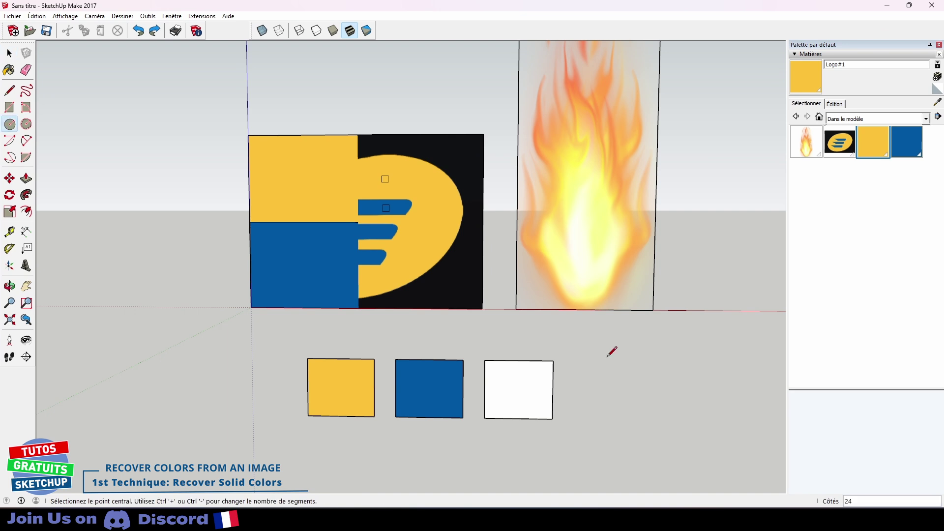
left_click(446, 272)
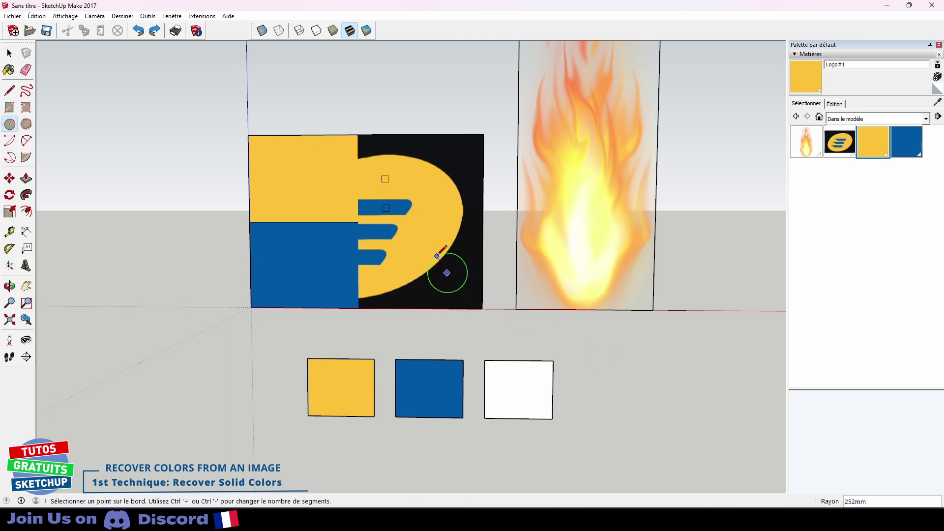
left_click(439, 252)
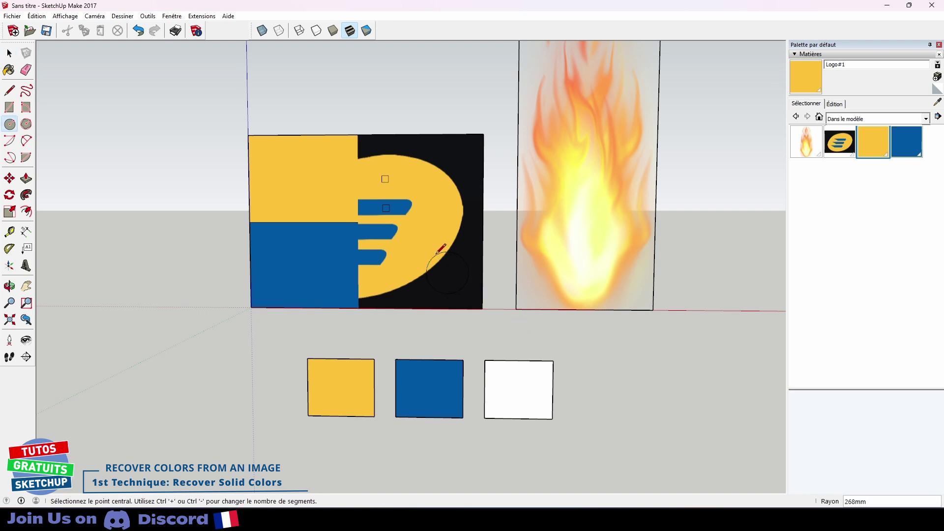
left_click(863, 142)
left_click(449, 269)
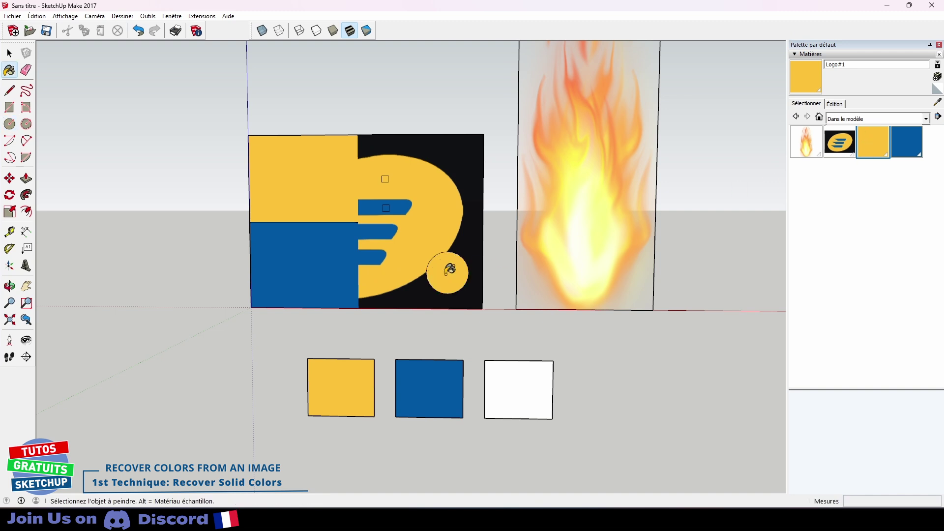
- Hide the outline of the yellow circle on the logo with the Eraser
key("e")
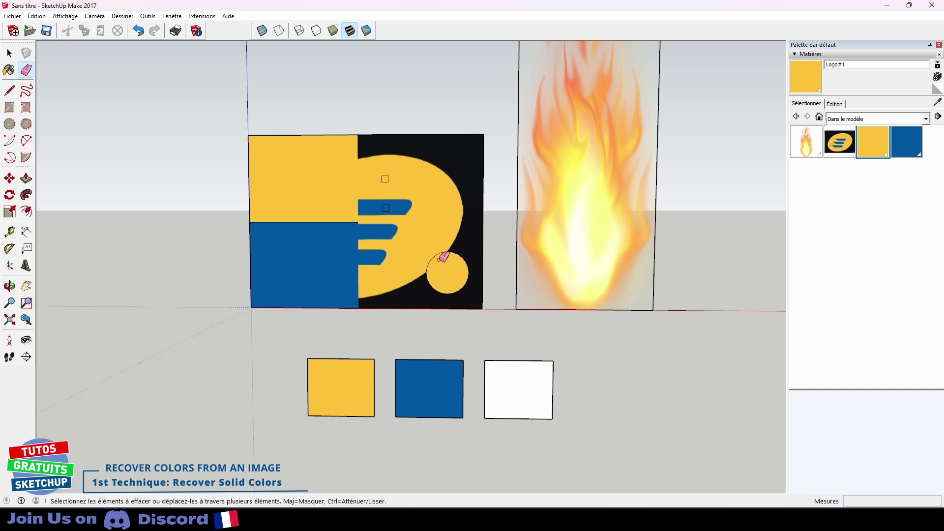
left_click(439, 256)
key("space")
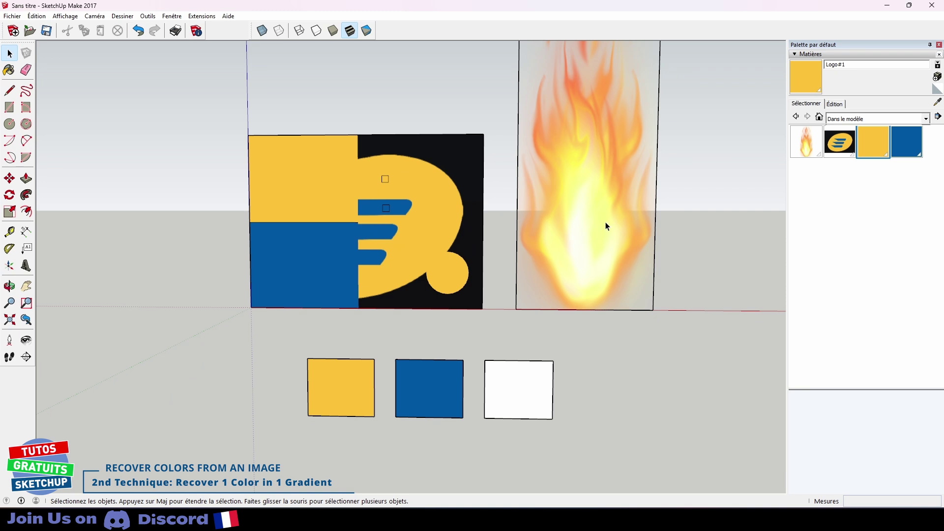
- Paint the third blank rectangle with the red material Couleur A05 from the Couleurs collection
left_click(856, 121)
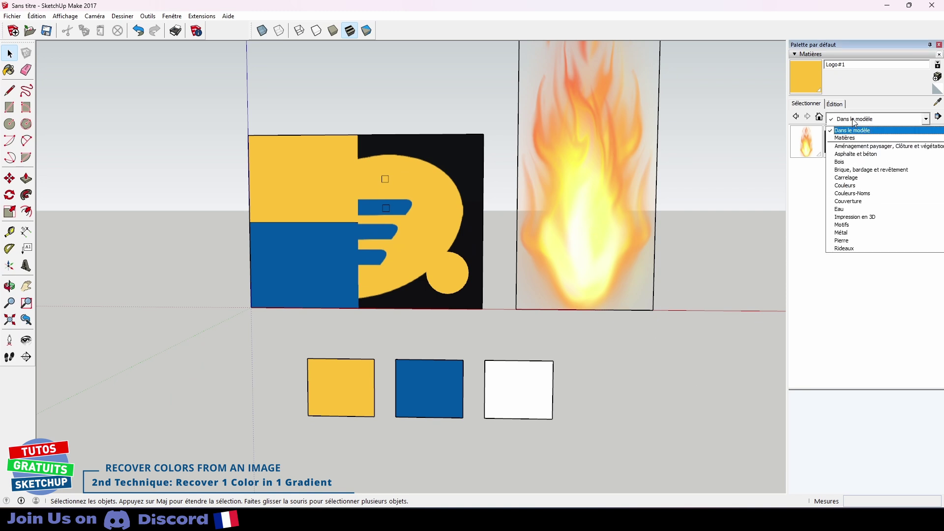
left_click(849, 187)
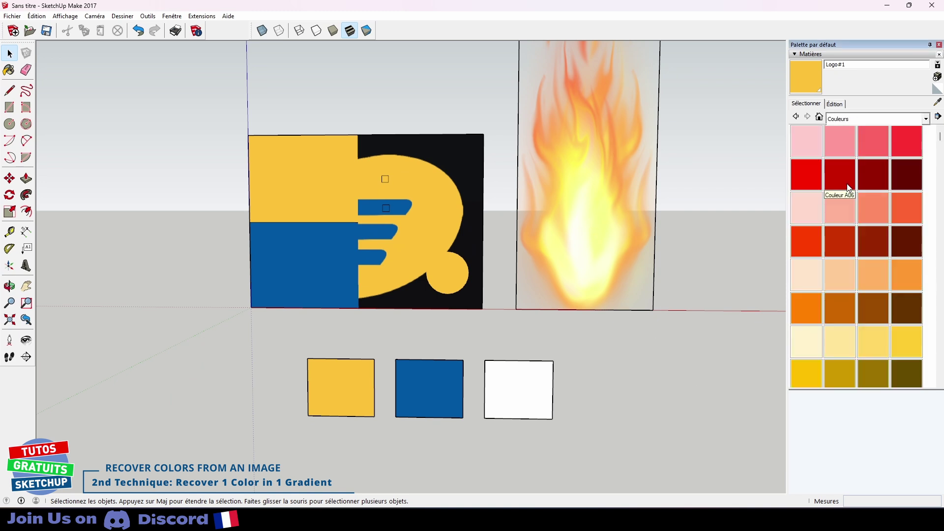
left_click(810, 176)
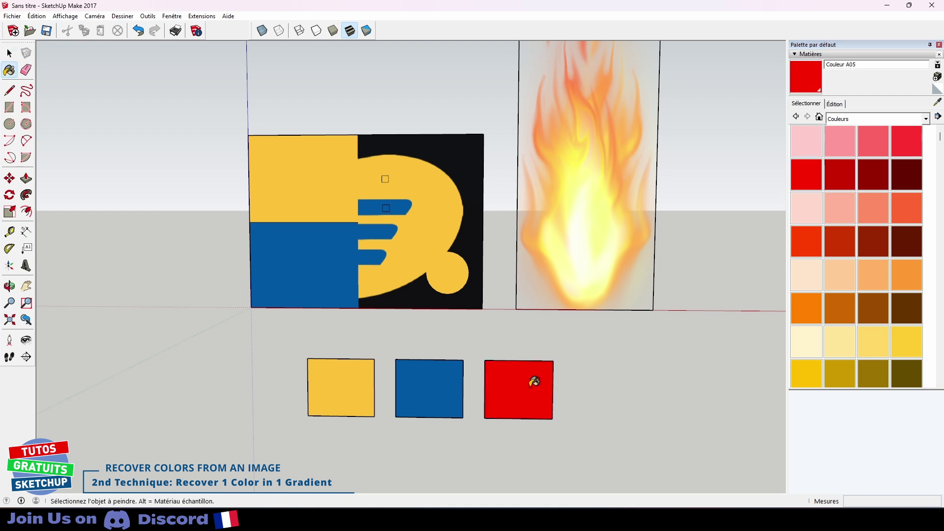
key("space")
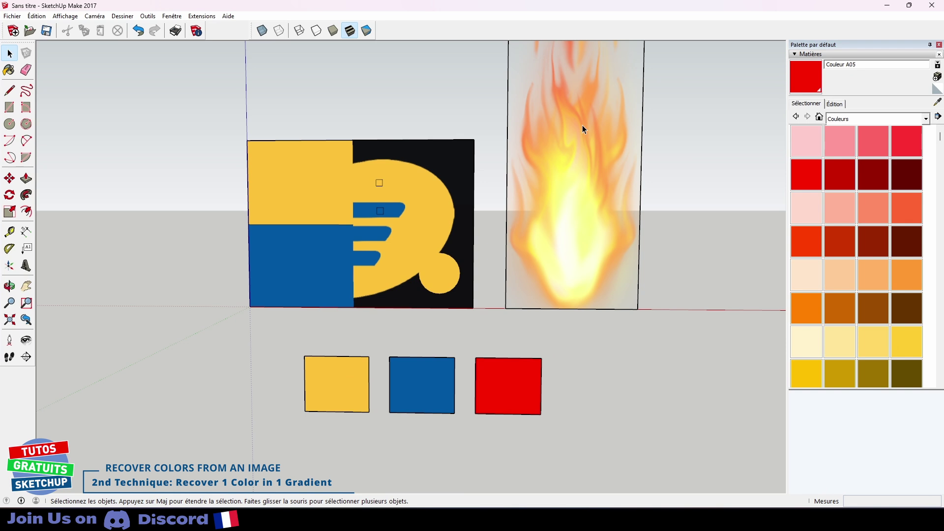
- Switch to the Snipping Tool and capture a small rectangular area of uniform orange from the enlarged flame gradient
scroll(582, 125, "up", 5)
scroll(582, 125, "up", 5)
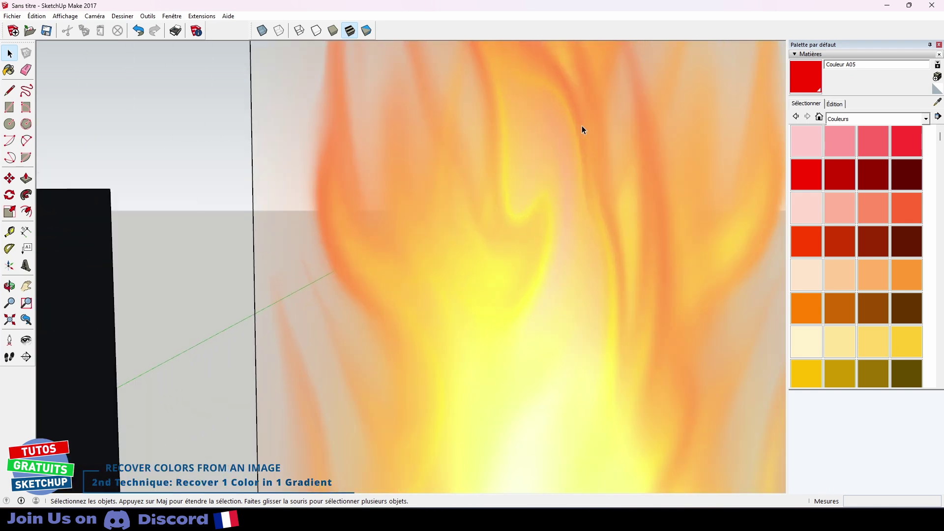
scroll(579, 129, "up", 3)
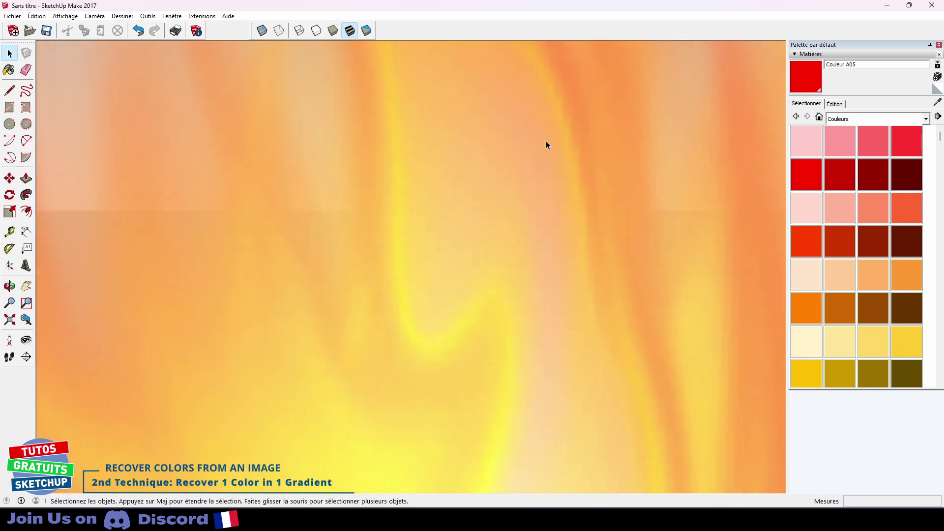
scroll(569, 128, "up", 6)
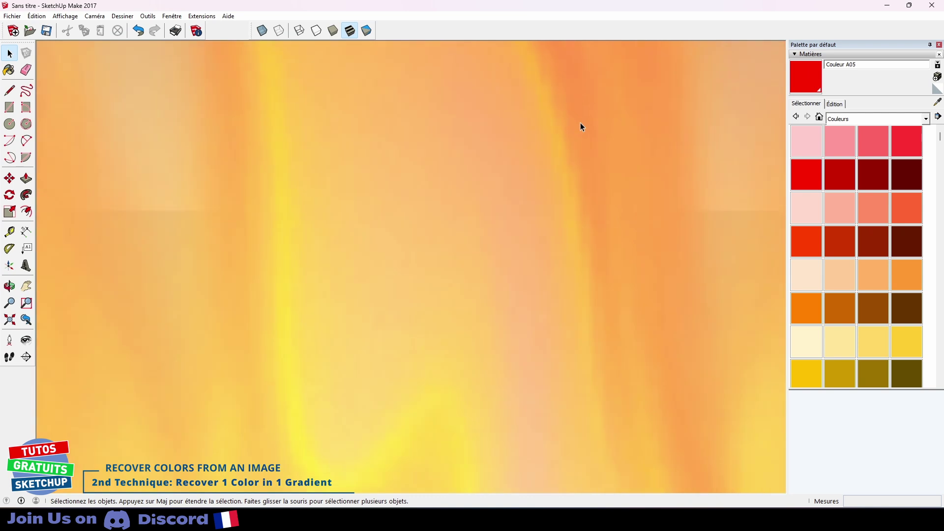
scroll(581, 138, "up", 3)
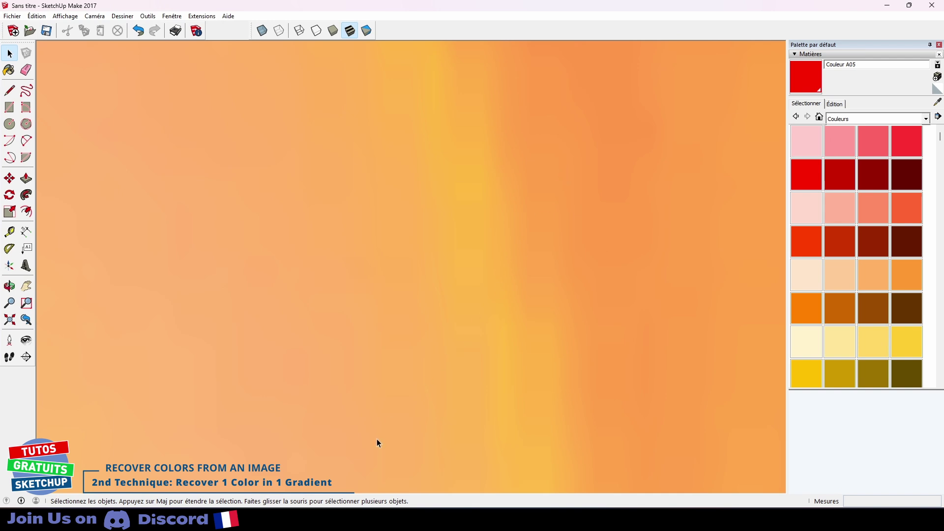
left_click(350, 518)
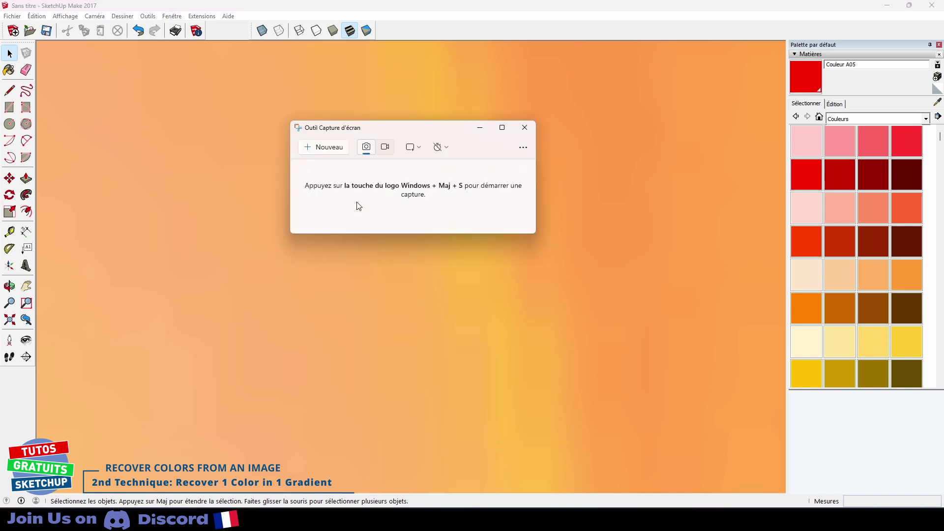
left_click(326, 148)
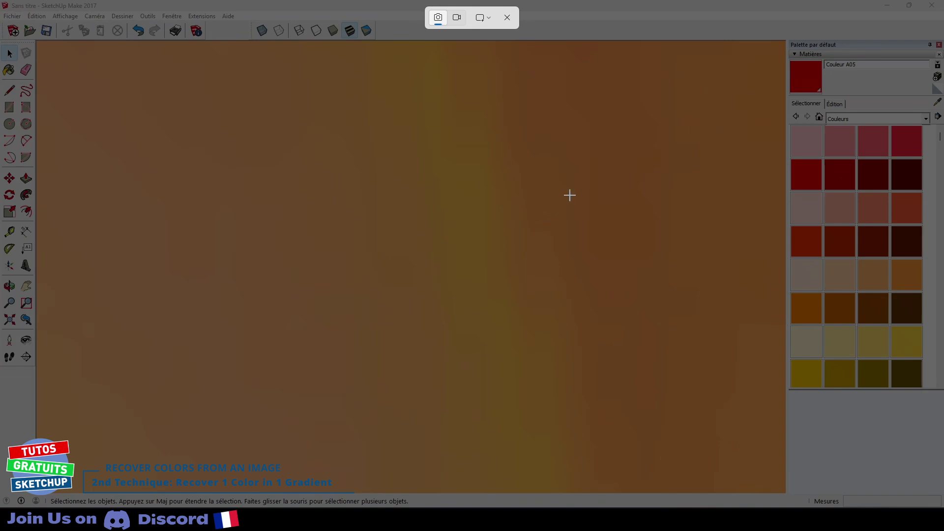
left_click_drag(590, 128, 471, 85)
- Save the orange capture as a PNG named orange in the Bureau folder and close the Snipping Tool
left_click(707, 99)
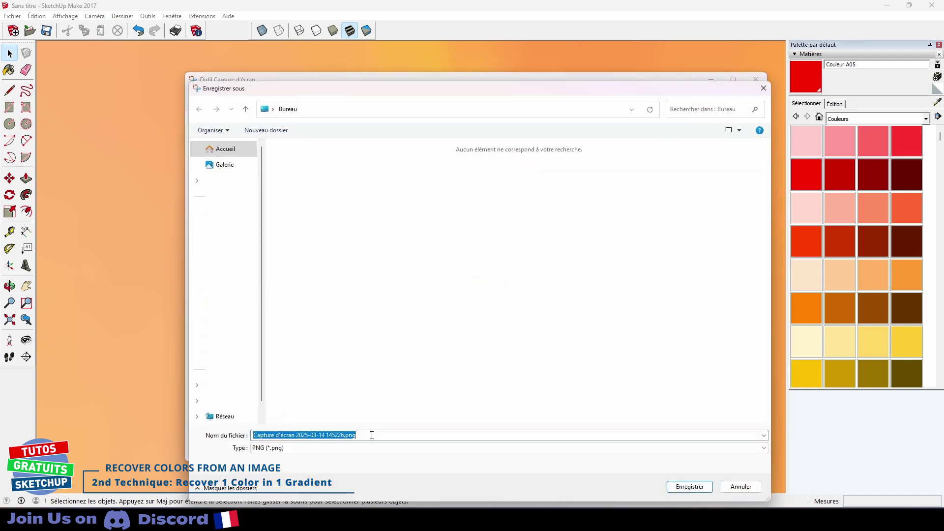
type("orange")
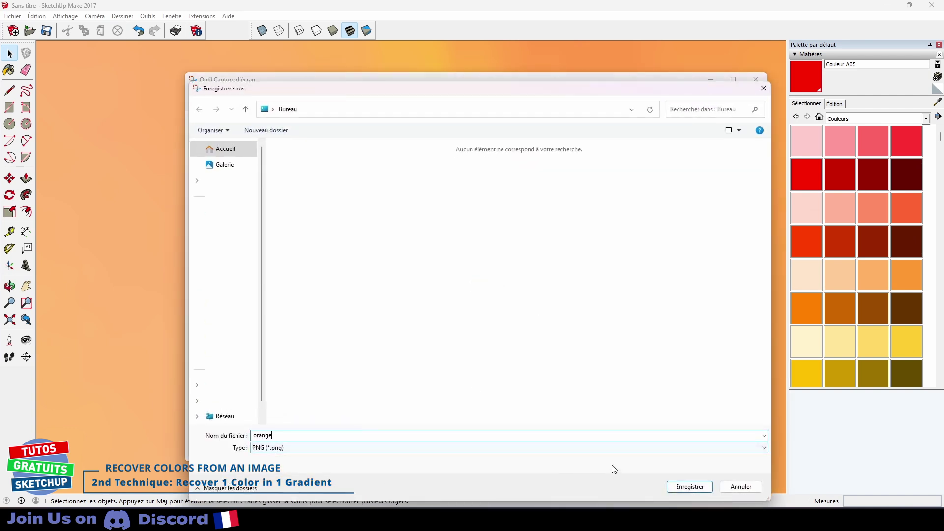
left_click(688, 486)
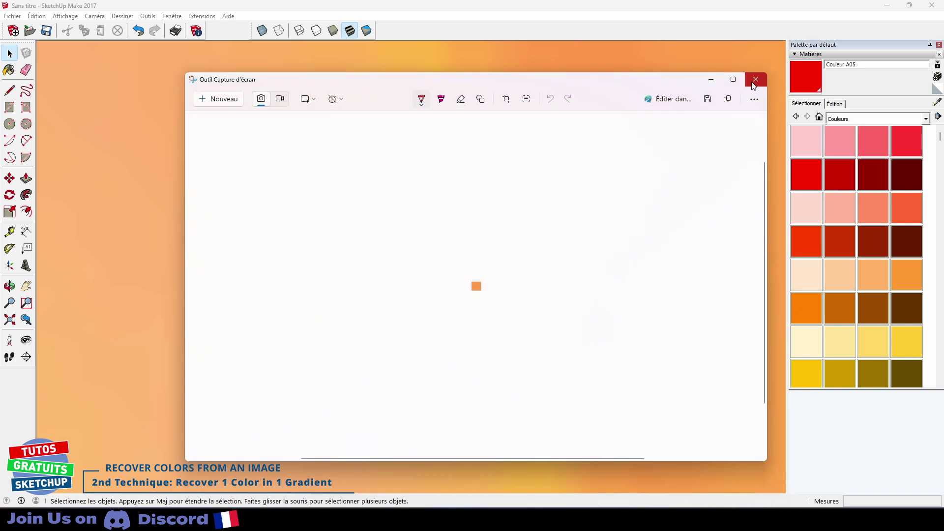
left_click(755, 80)
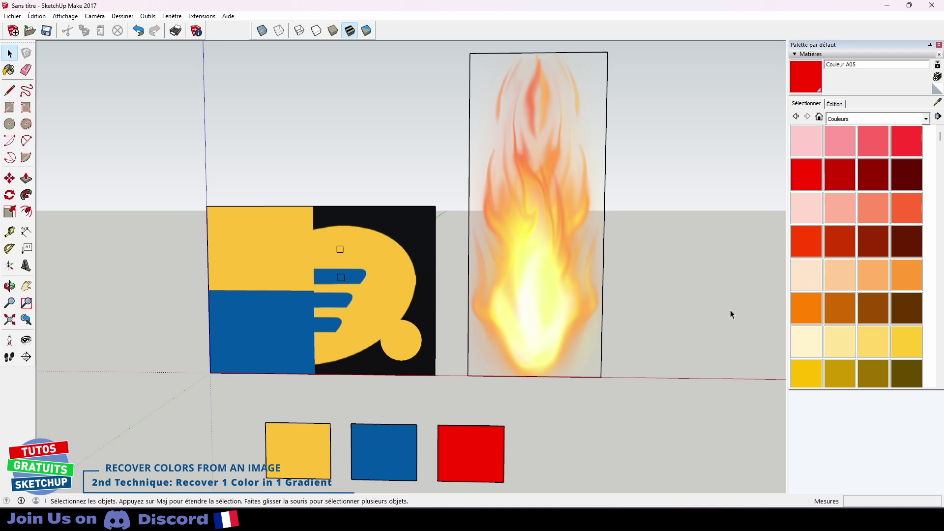
- Show the materials used in the model (Dans le modèle) instead of the Couleurs collection
left_click(819, 116)
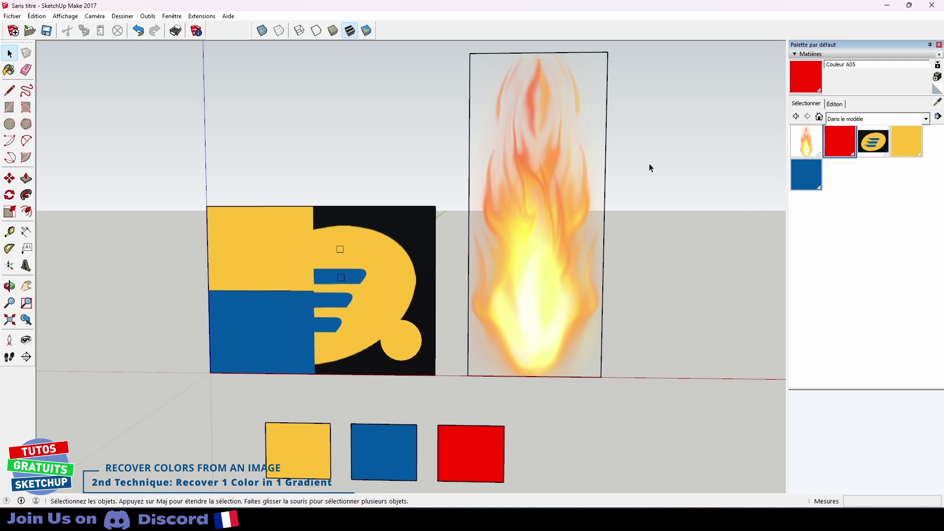
- Give the red material Couleur A05 the texture image orange.png from the Bureau folder and return to the model's material list
double_click(837, 143)
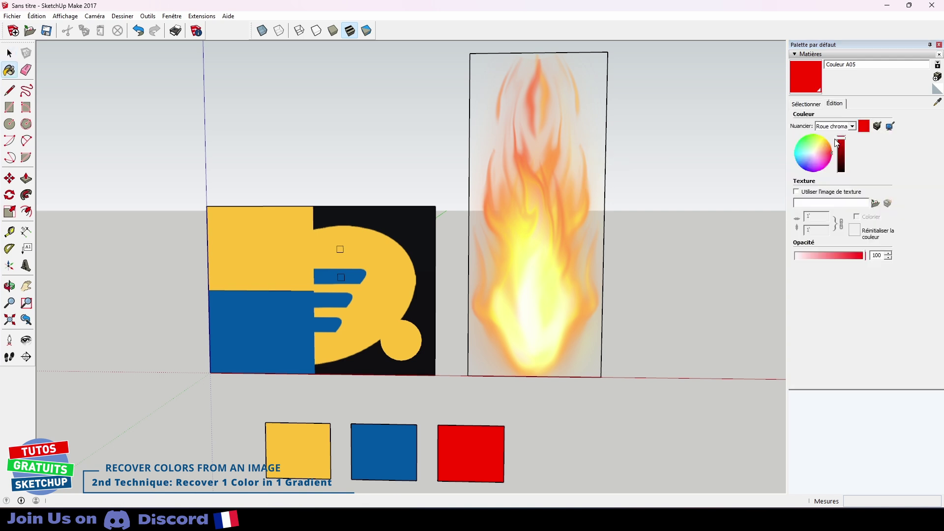
left_click(797, 192)
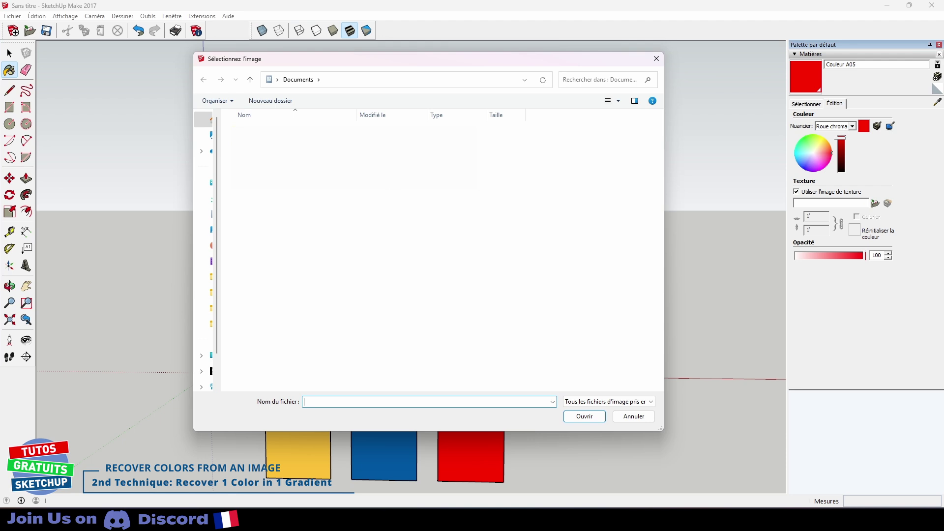
left_click(207, 182)
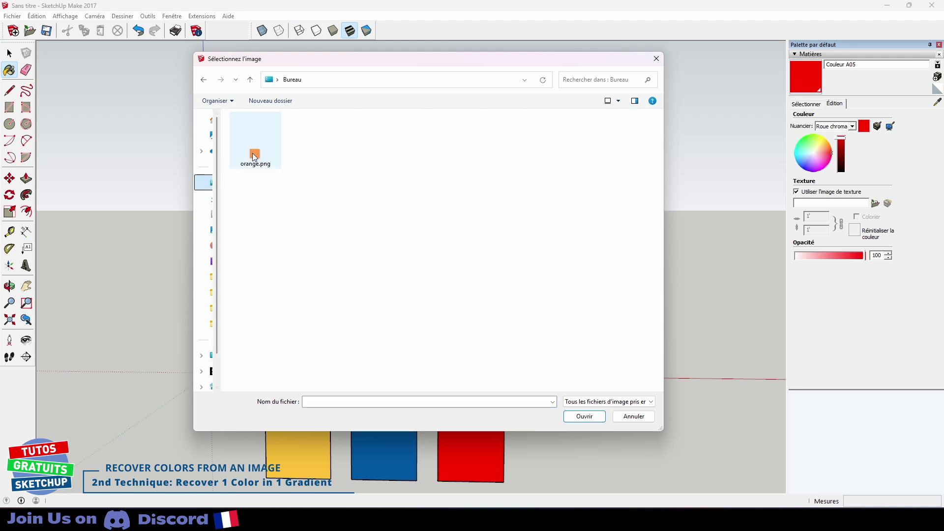
double_click(254, 158)
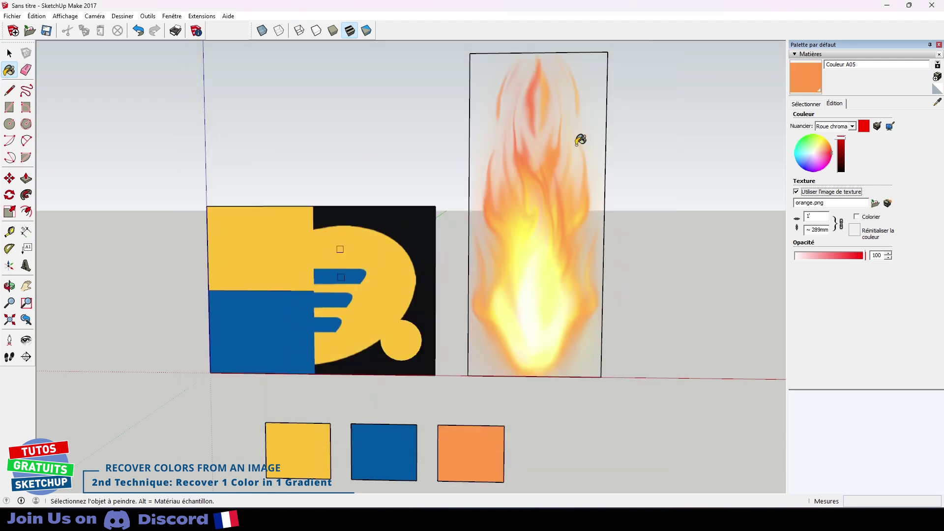
left_click(807, 104)
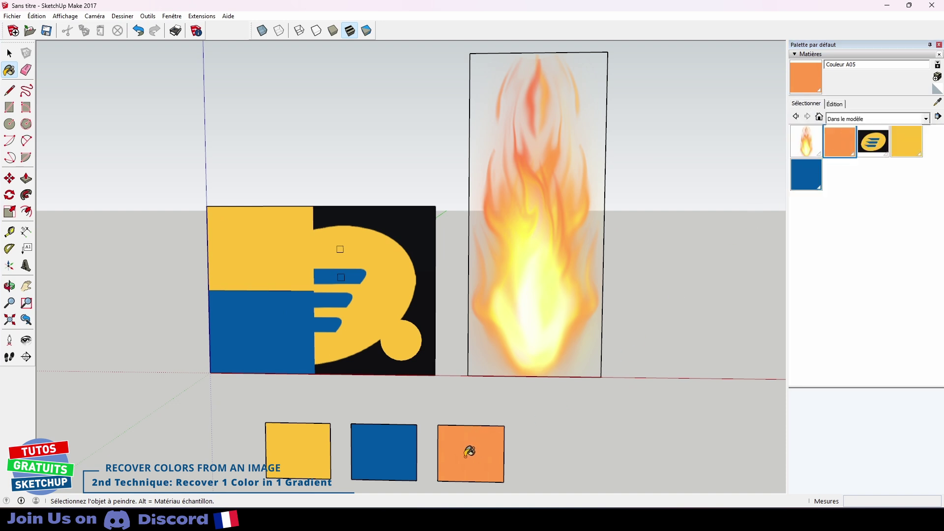
- Enlarge the orange rectangle by moving its right edge outward about 2100 mm and its lower edge well downward
middle_click_drag(544, 431, 535, 278, "shift")
key("space")
key("m")
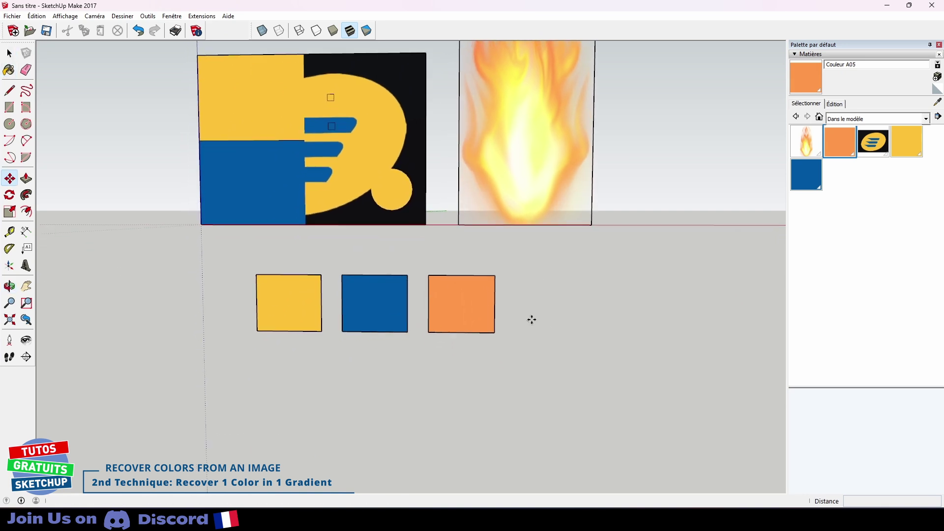
left_click(495, 297)
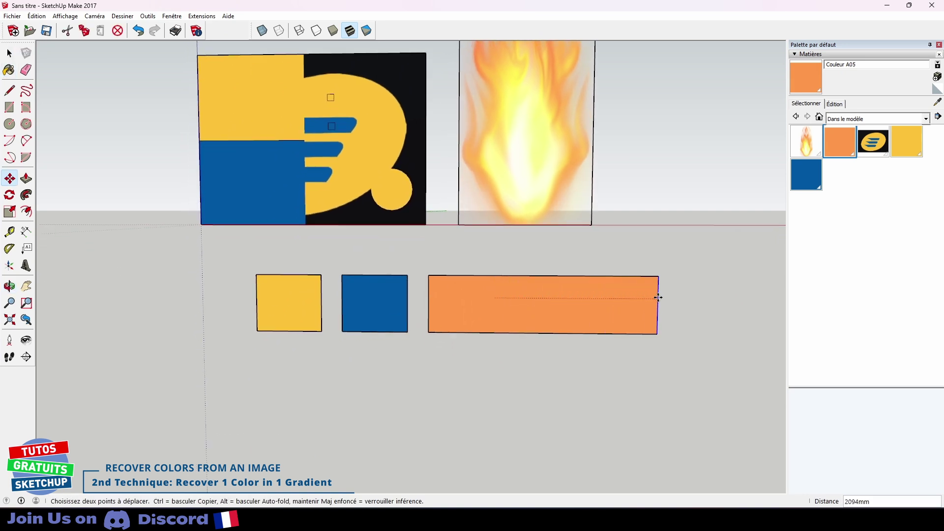
left_click(659, 297)
left_click(604, 334)
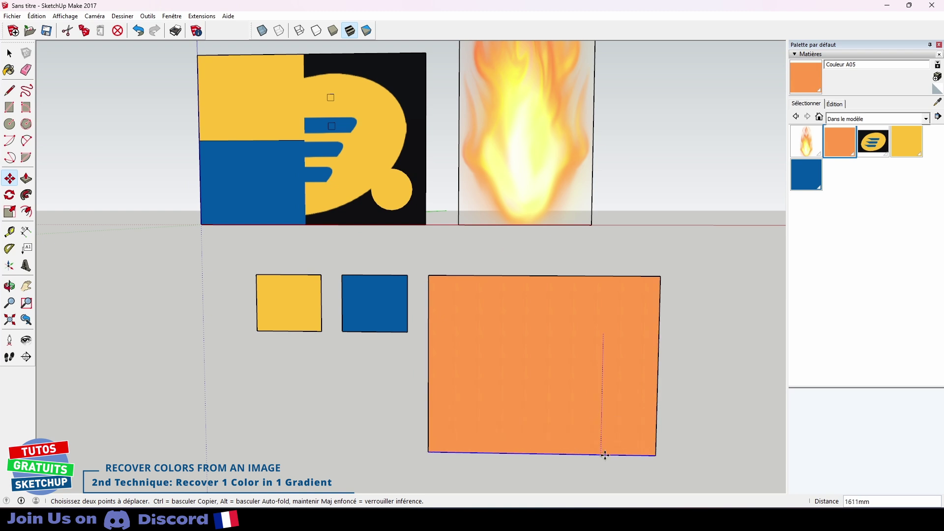
left_click(601, 472)
key("space")
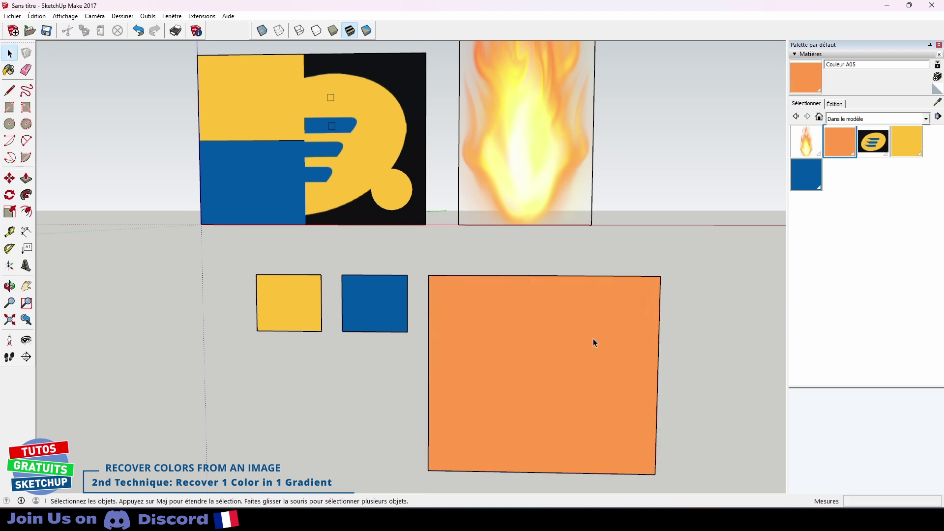
scroll(538, 271, "up", 1)
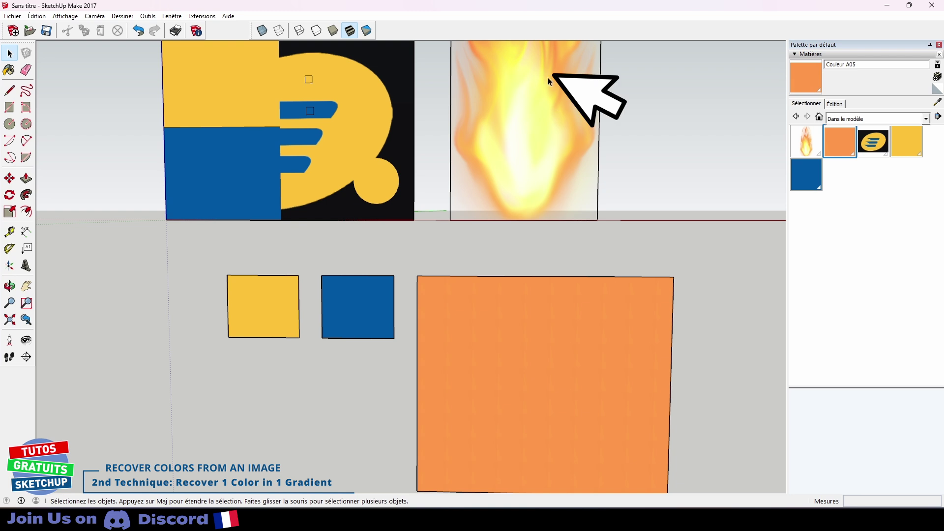